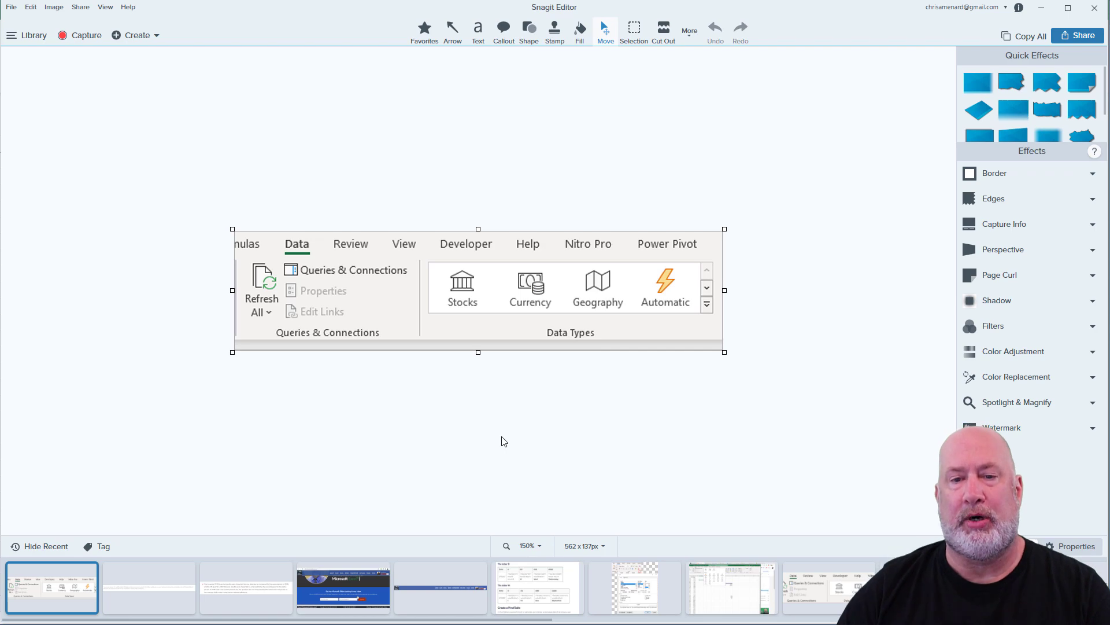
Bring Chrome's chrismenardtraining.com home page to the front and start a Snagit region capture
key(alt+Tab)
key(alt+Tab)
key(alt+Tab)
key(alt+Tab)
key(alt+Tab)
key(alt+Tab)
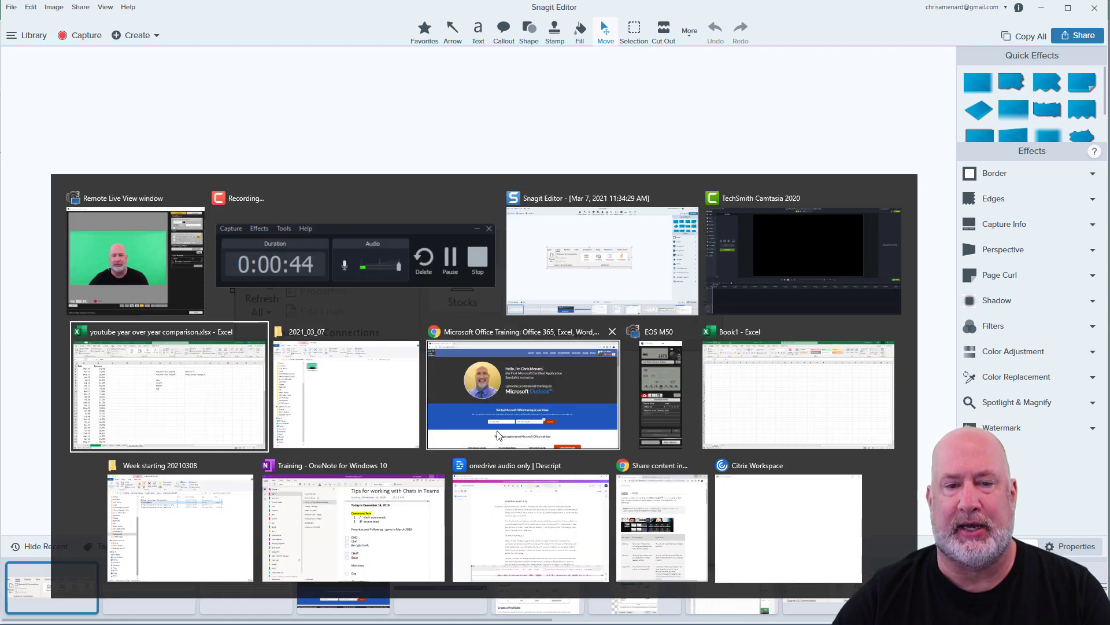
click(497, 435)
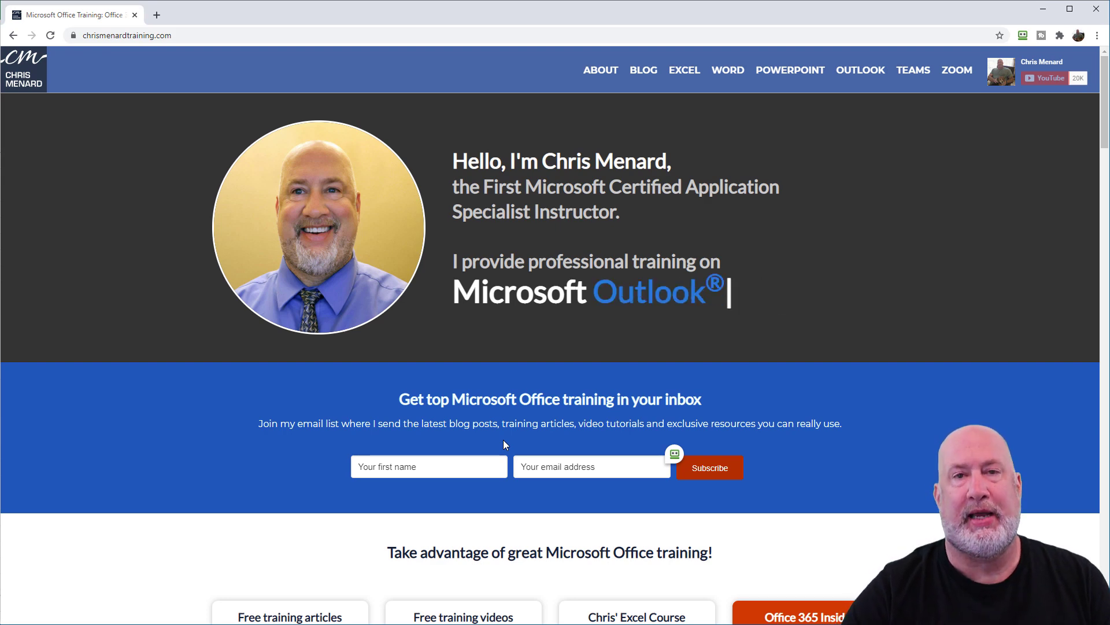
key(Print)
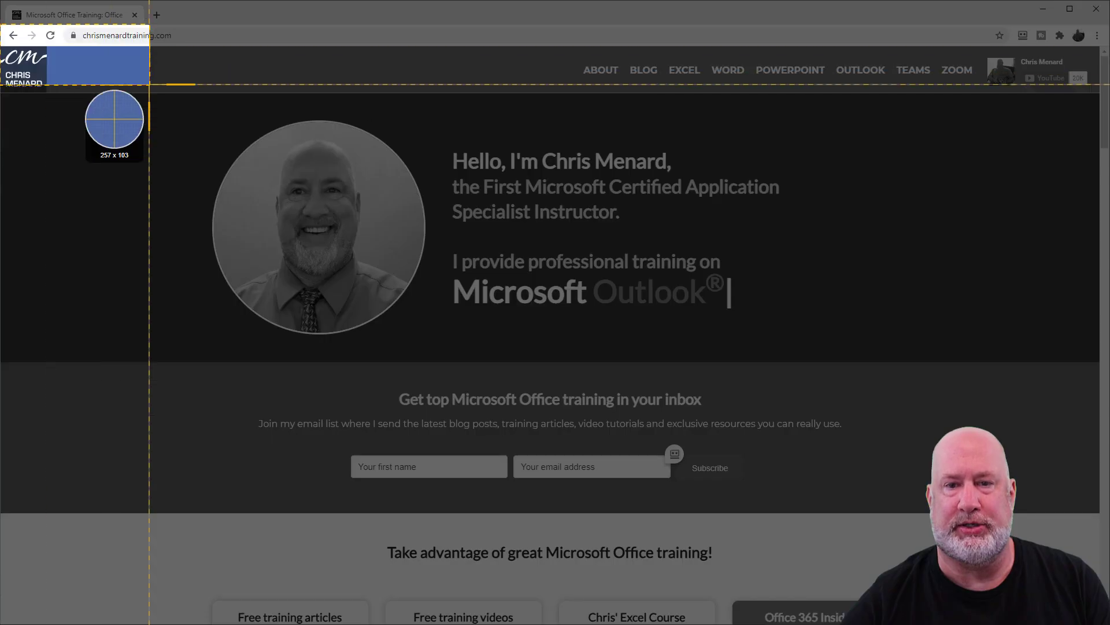
Capture the top 1502 × 818 px of the home page and zoom the editor canvas out
drag(1, 24, 869, 498)
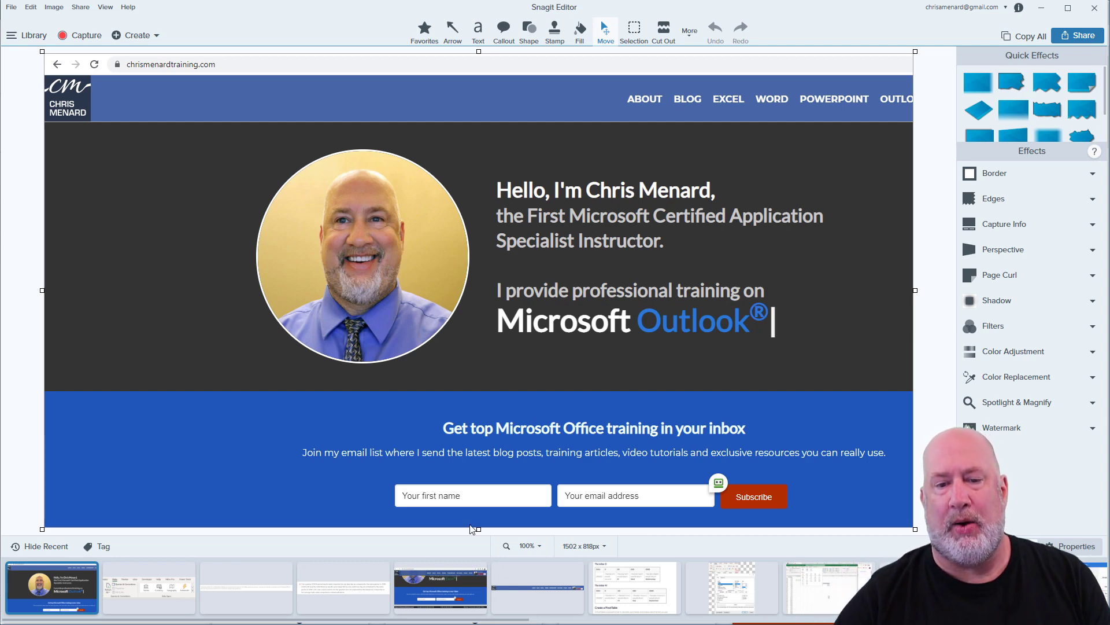
click(536, 547)
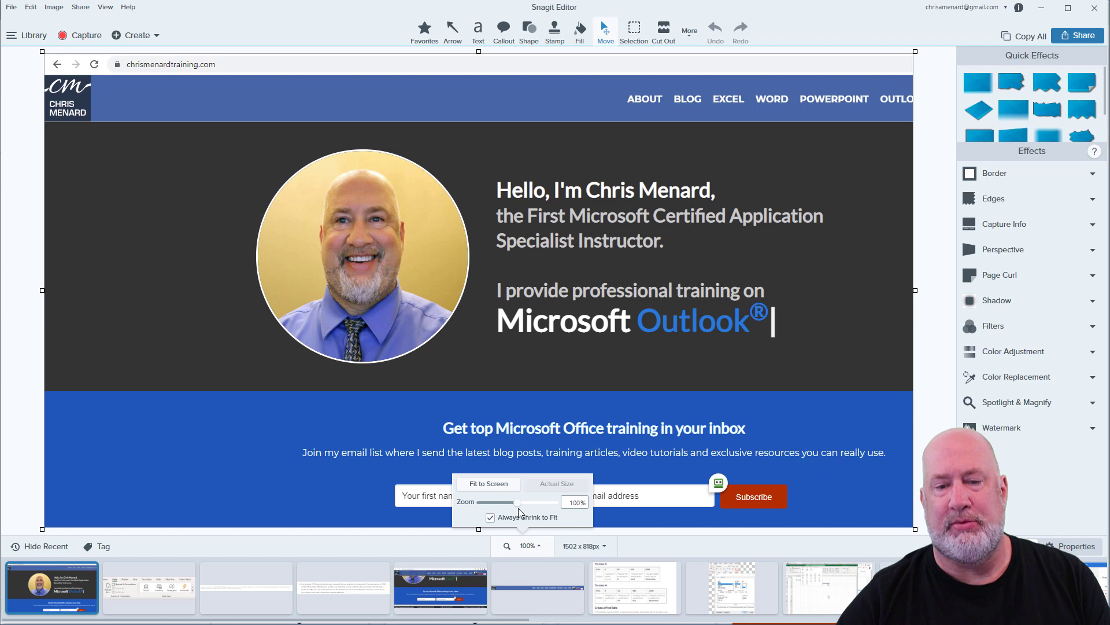
drag(516, 506, 510, 505)
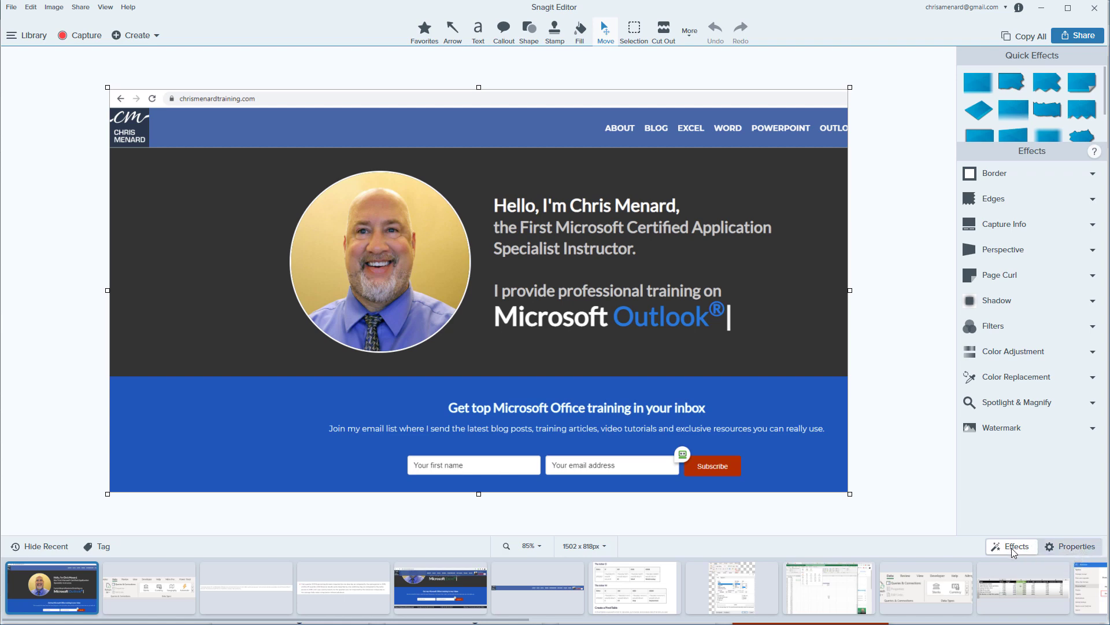
Apply a Capture Info strip with application, version, date/time and OS, making the image 1502 × 853 px
click(1032, 228)
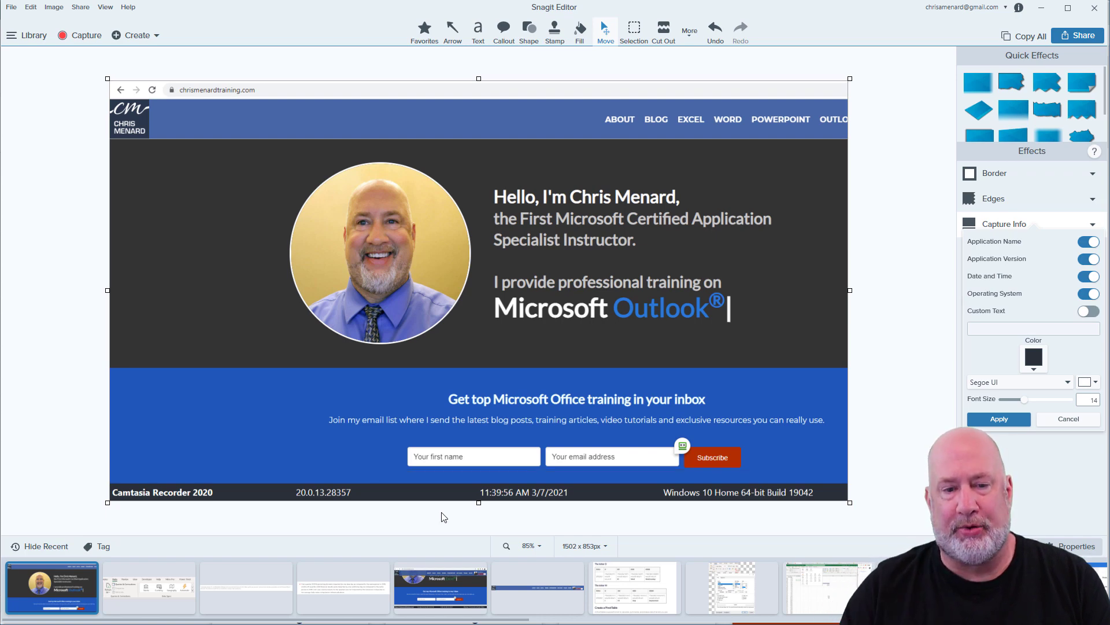
click(432, 586)
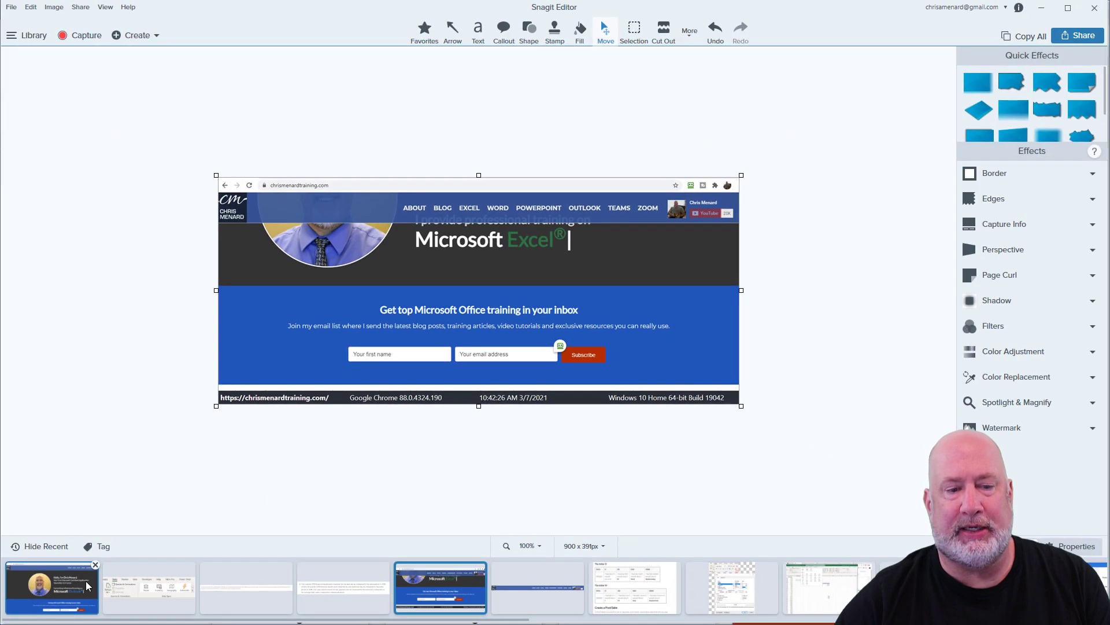
click(85, 580)
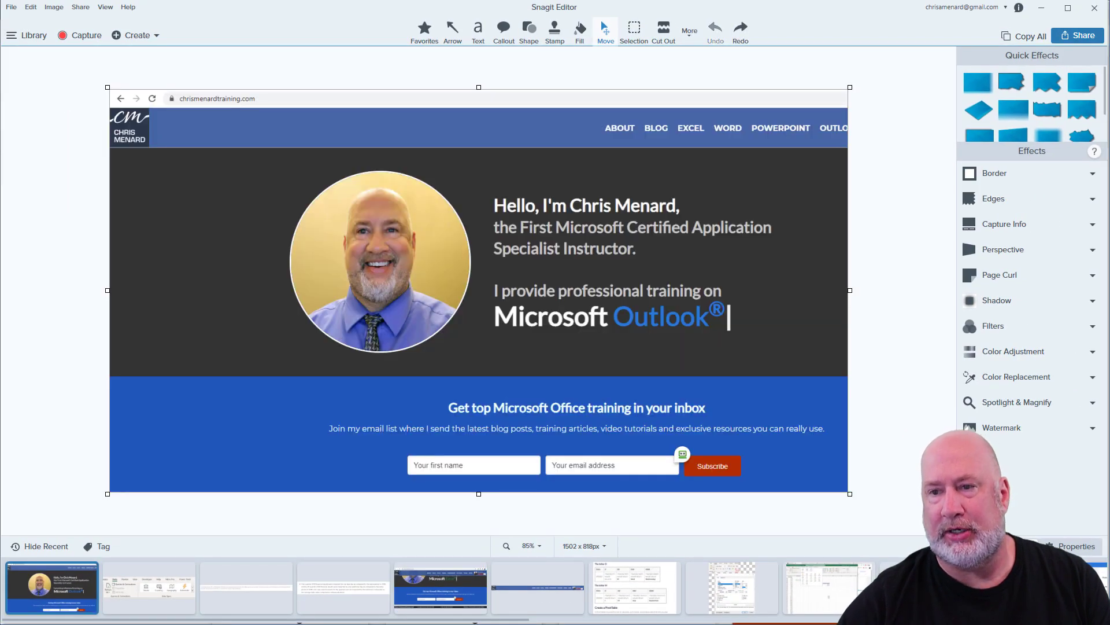
click(1016, 225)
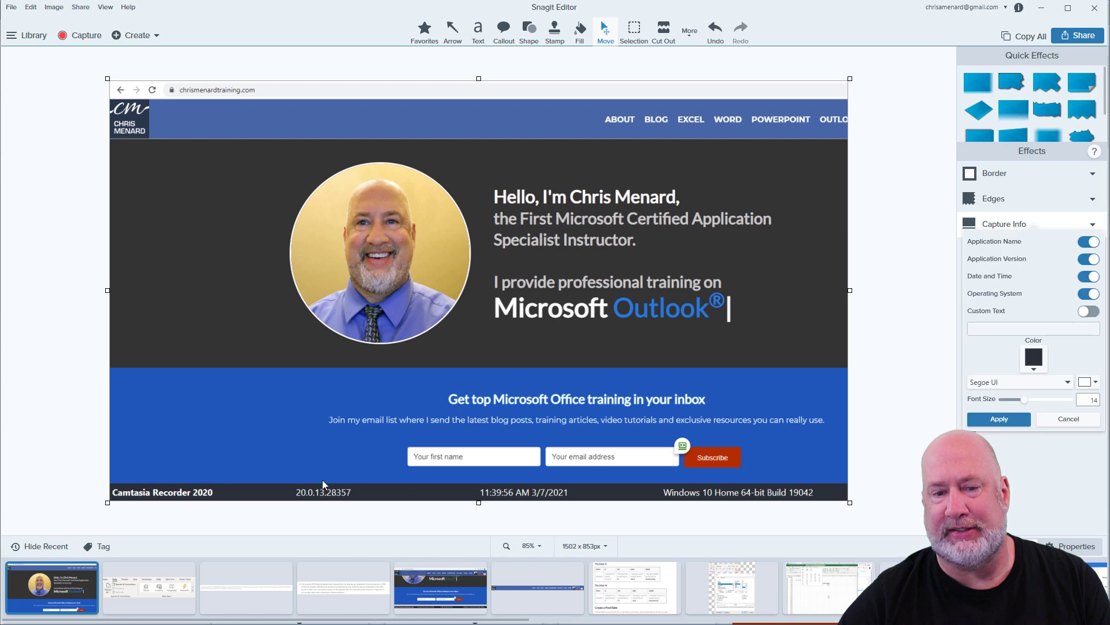
click(997, 421)
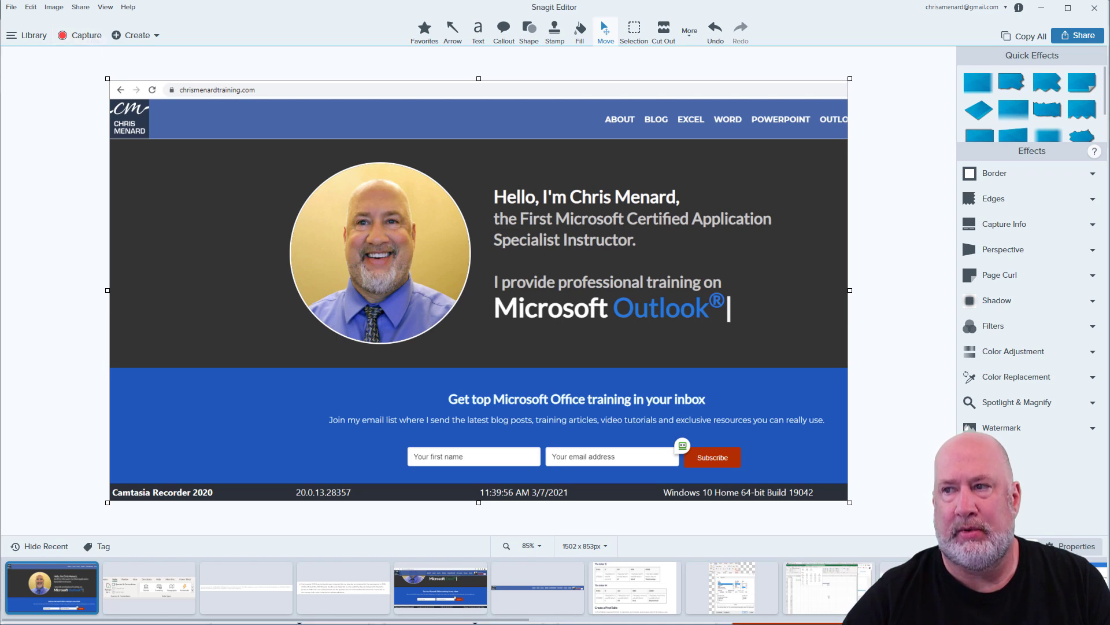
Drag the Snagit Capture settings window aside by its title bar
drag(719, 86, 694, 66)
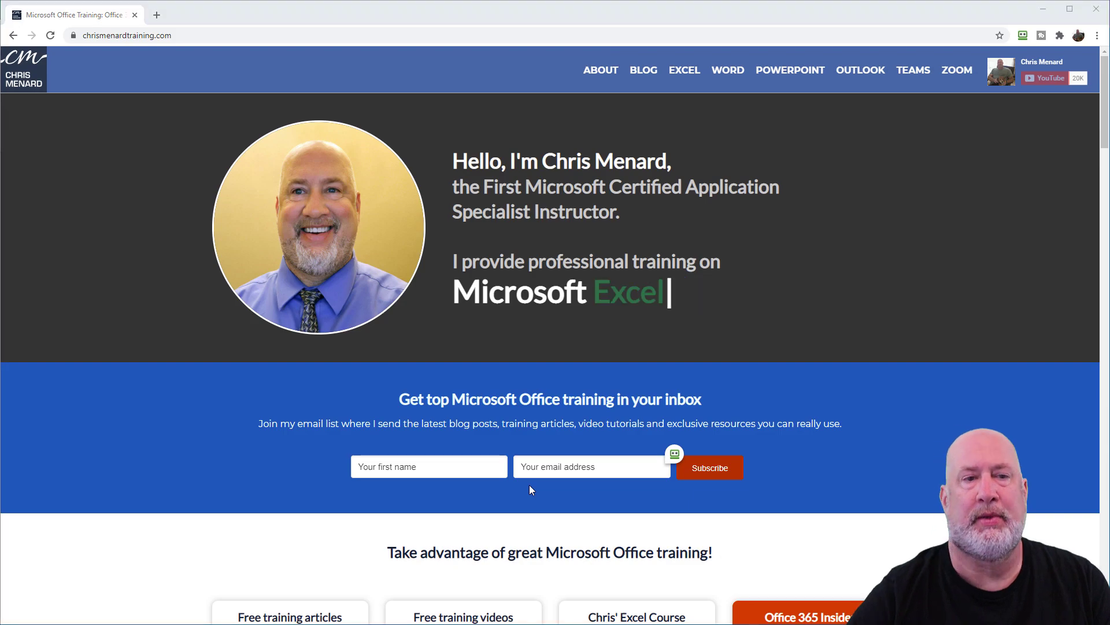
Capture the site's full-width blue navigation header as a 1900 × 85 px image
key(Print)
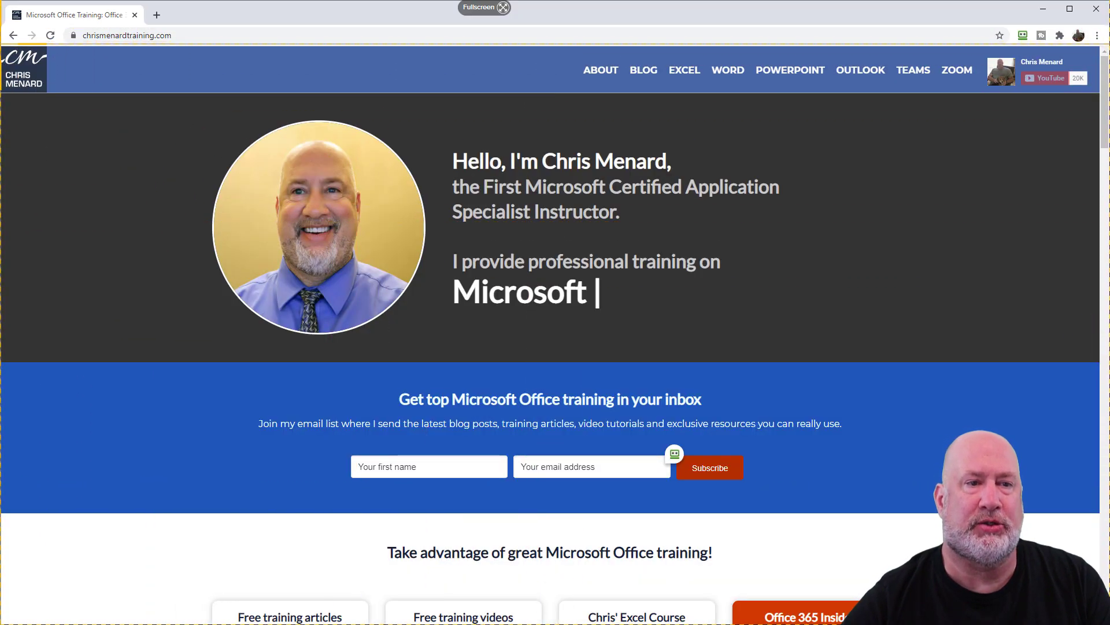
drag(0, 44, 1098, 93)
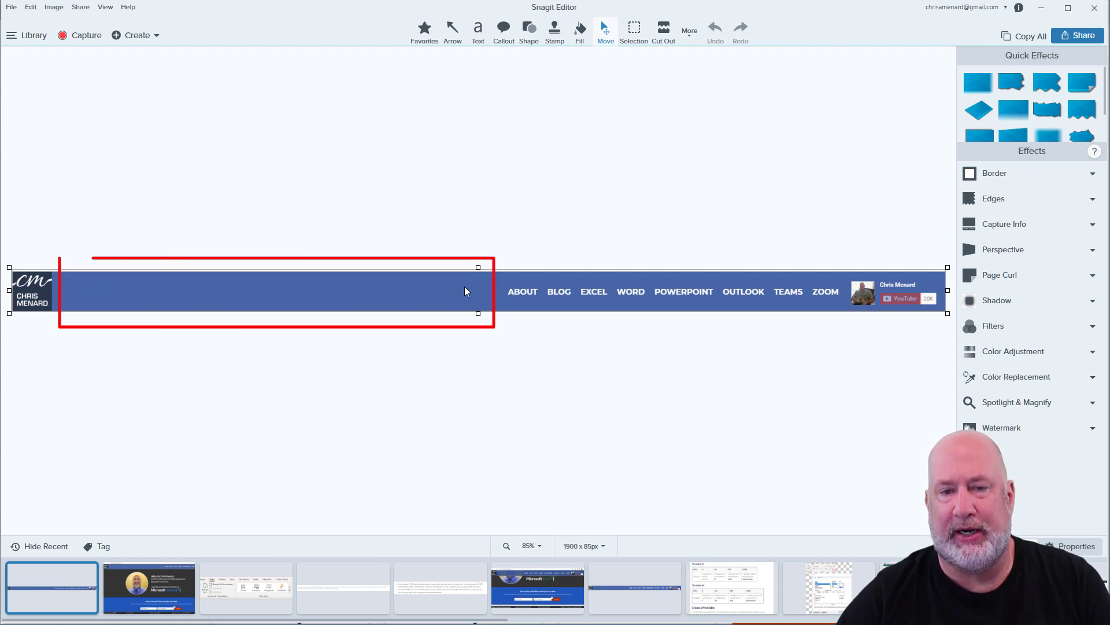
Trim a thin strip off the banner and try a vertical Cut Out across its empty blue band
drag(478, 267, 473, 271)
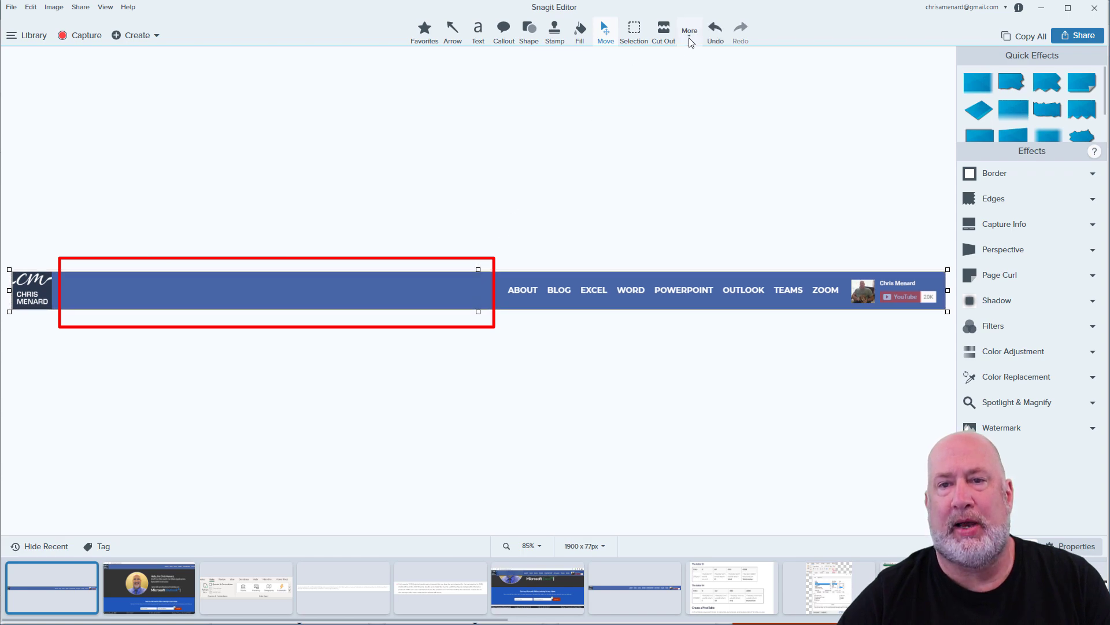
click(665, 36)
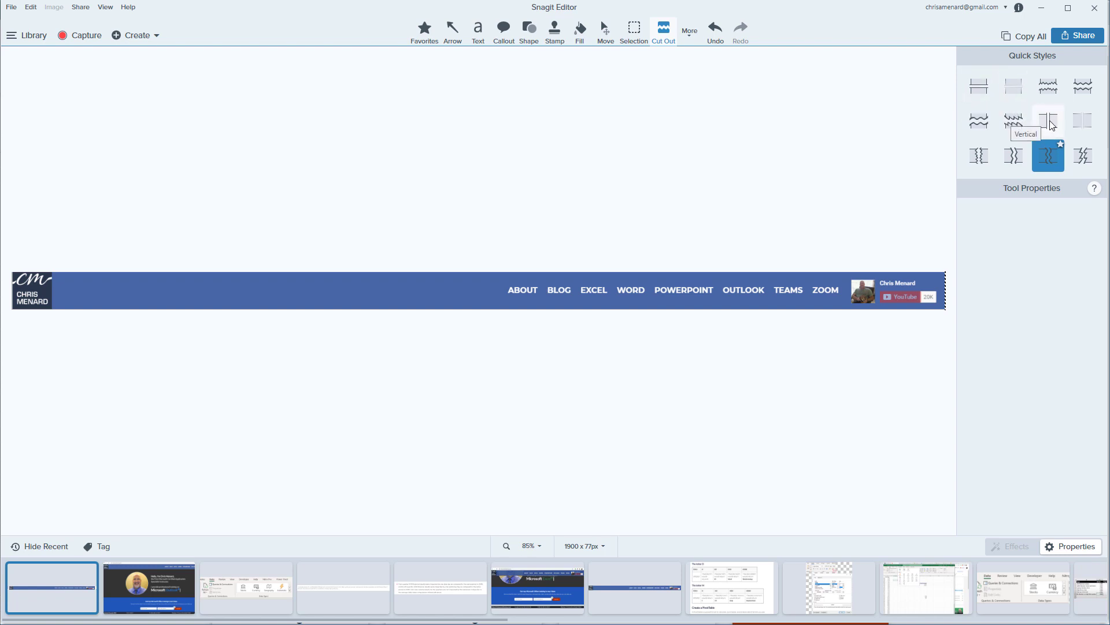
click(1051, 124)
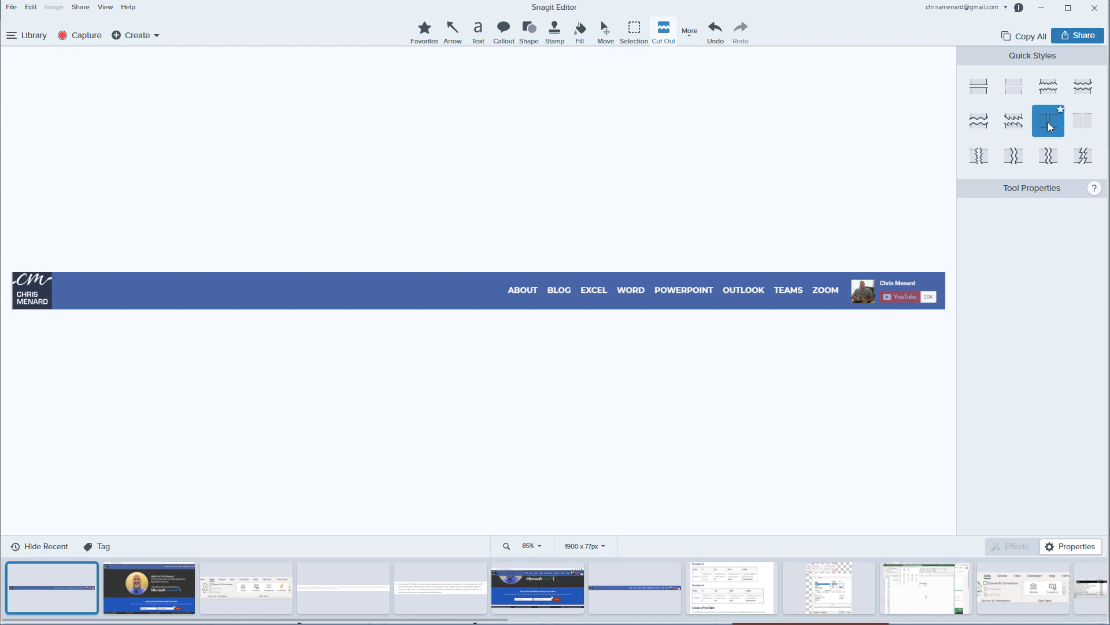
drag(106, 320, 434, 317)
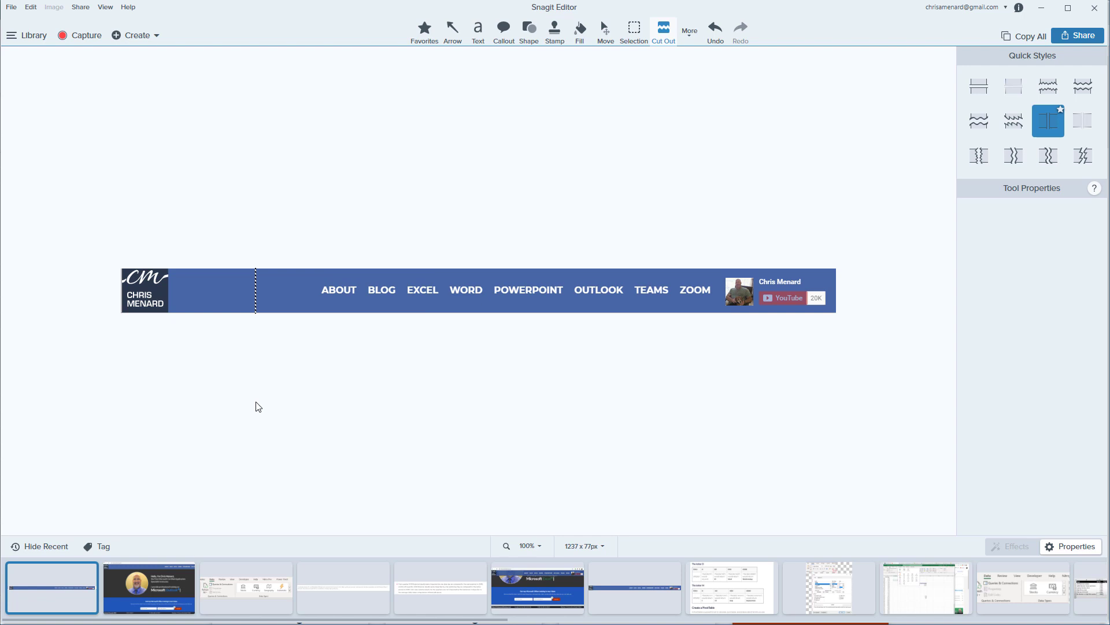
Redo the banner's middle cut with a jagged vertical Cut Out style, leaving 1328 × 77 px
key(ctrl+z)
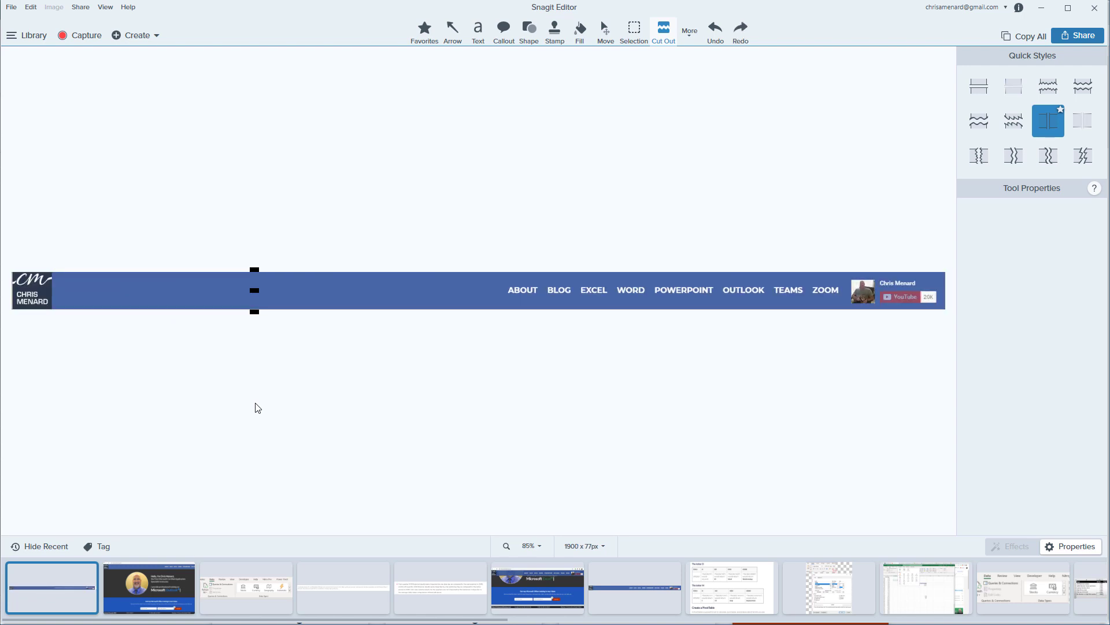
key(ctrl+y)
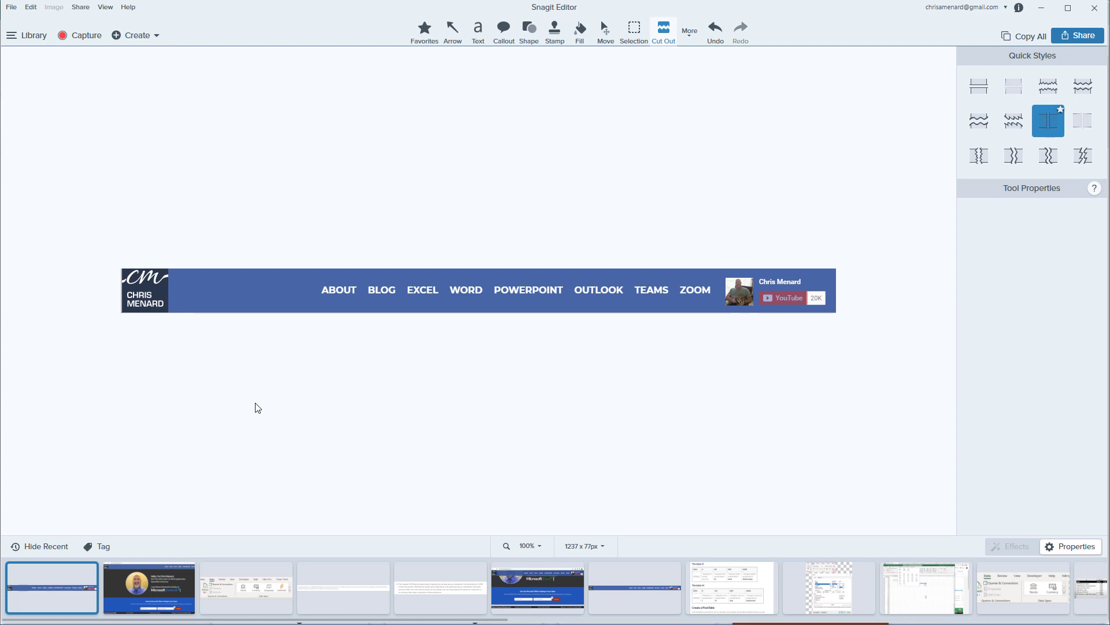
key(ctrl+z)
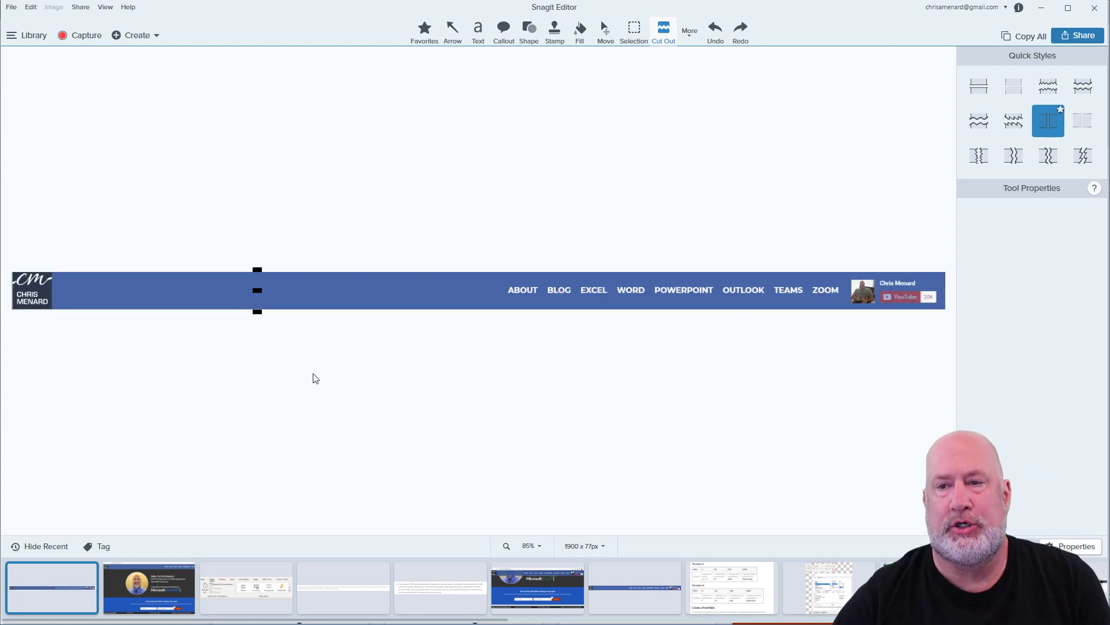
click(945, 290)
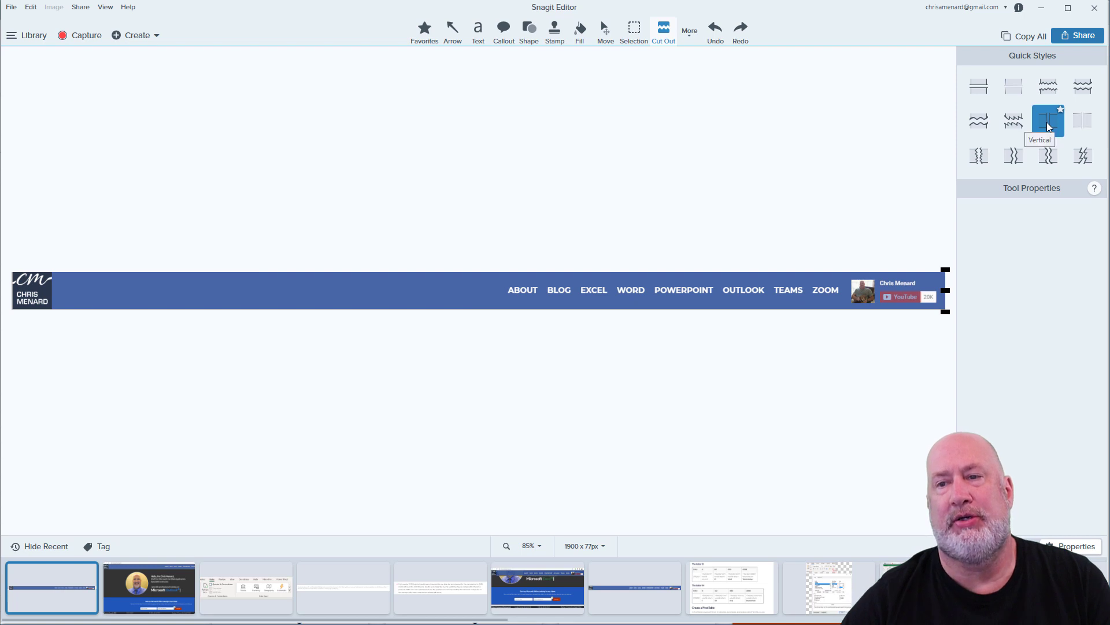
click(1017, 163)
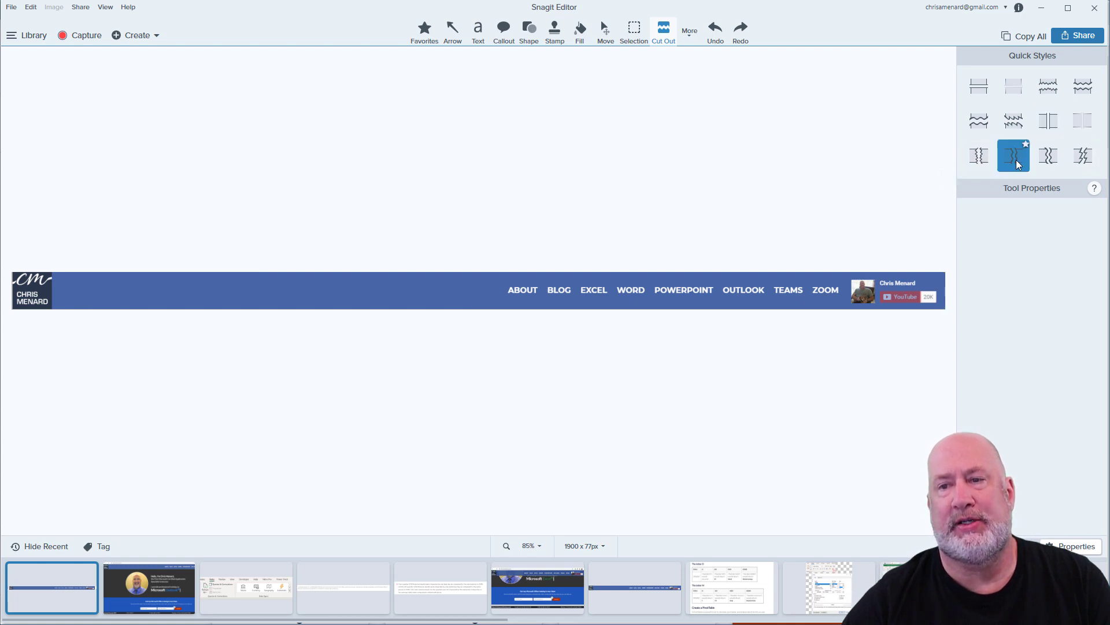
drag(110, 318, 436, 319)
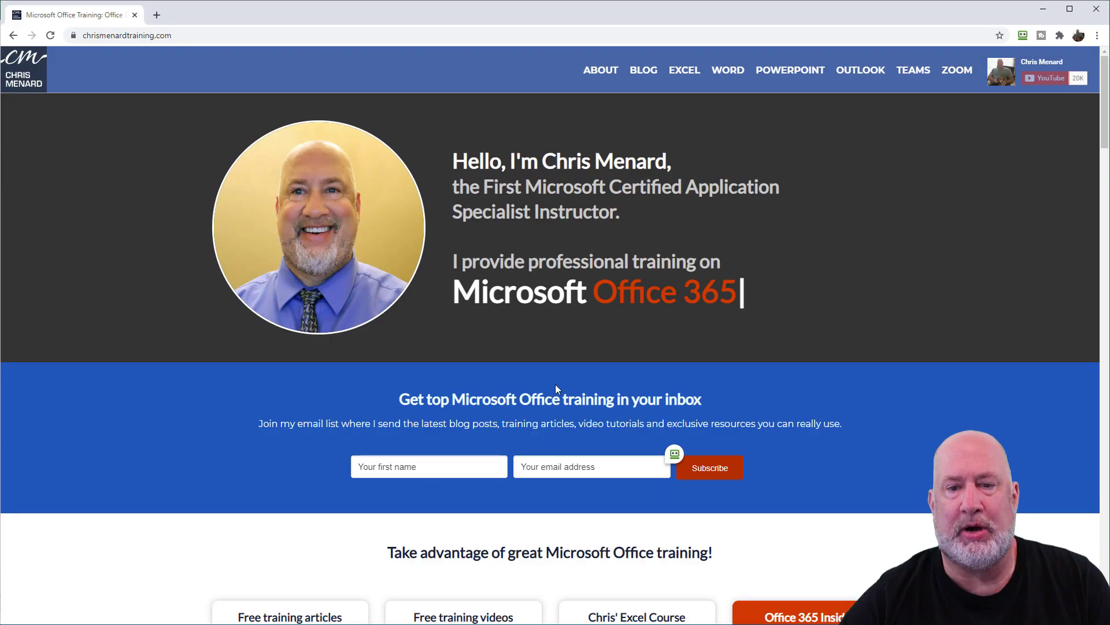
Open the Excel PivotTable summarize-by-date blog post and scroll to the letter D and M tables
scroll(475, 359, down, 5)
scroll(476, 363, down, 20)
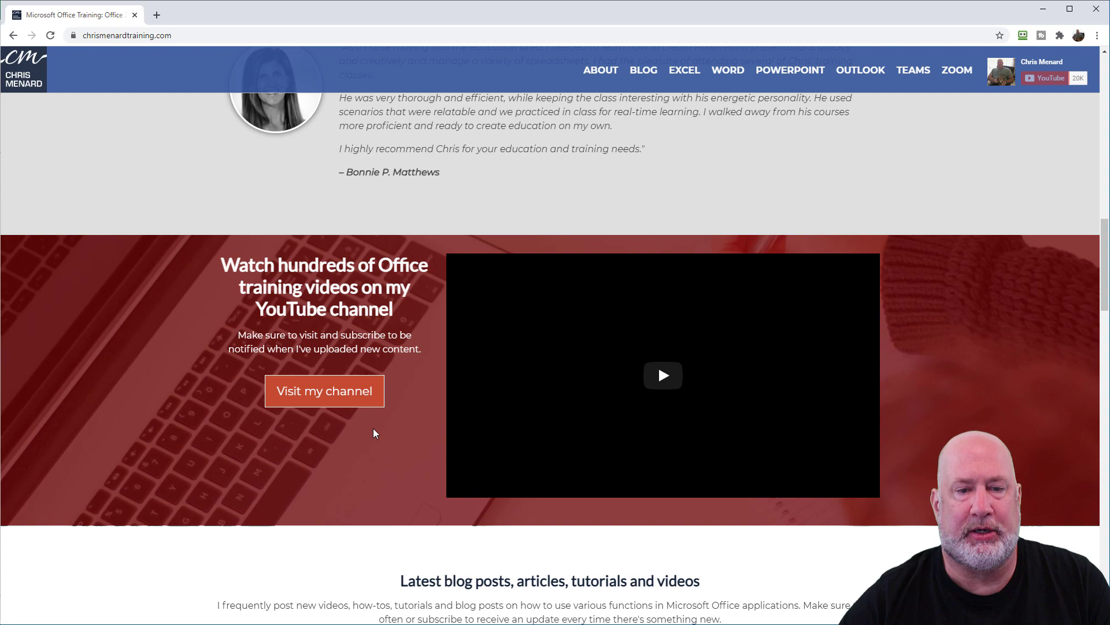
scroll(362, 437, up, 3)
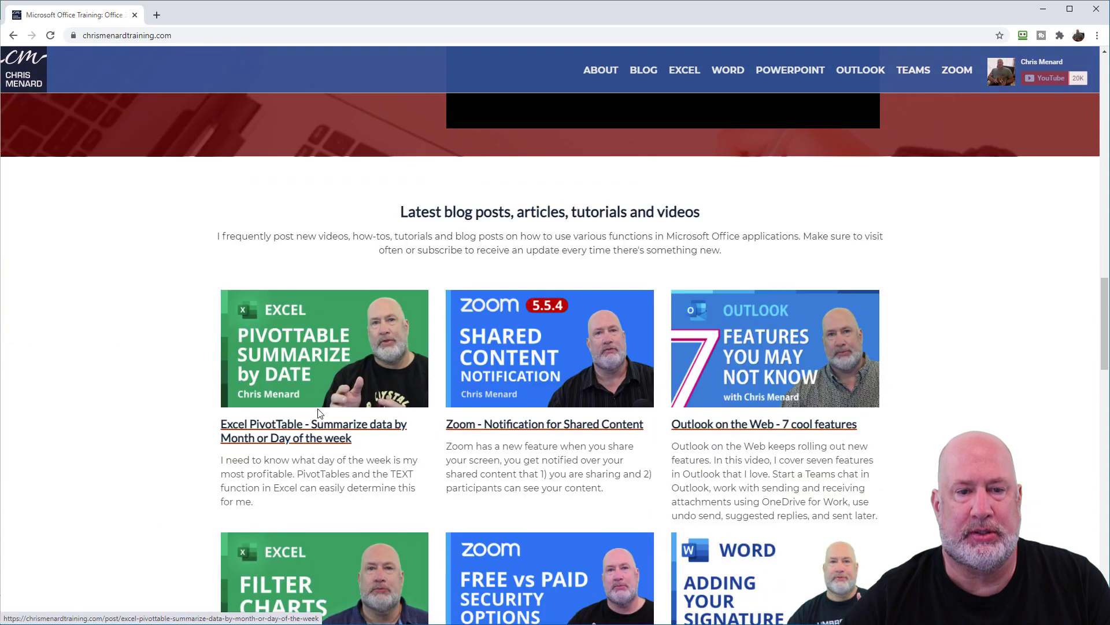
click(276, 431)
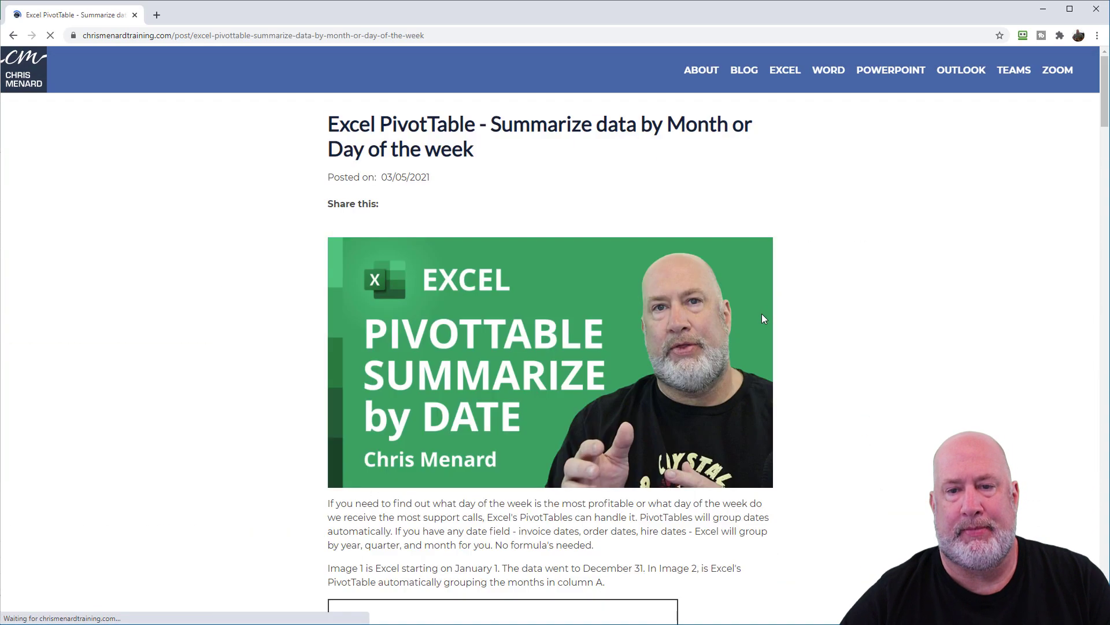
scroll(888, 285, down, 15)
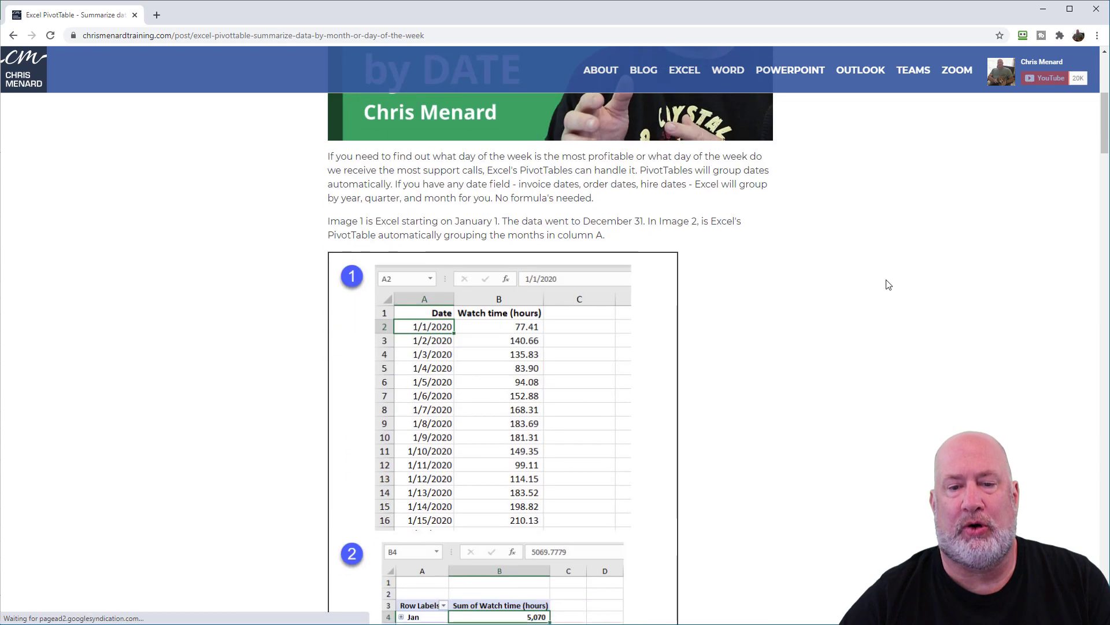
scroll(888, 285, down, 9)
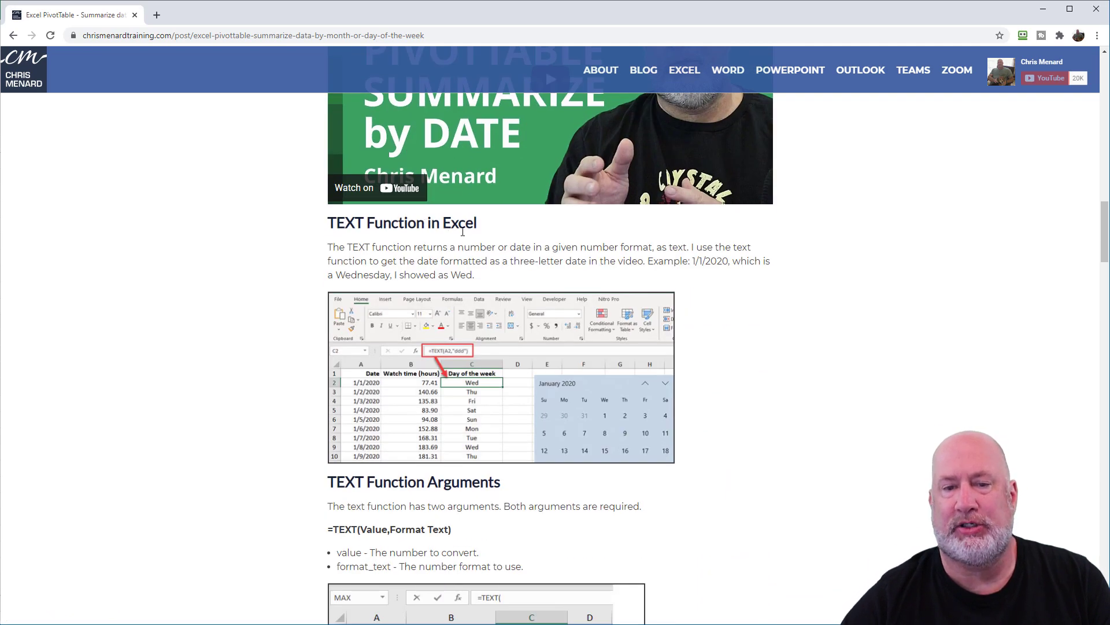
scroll(612, 262, down, 11)
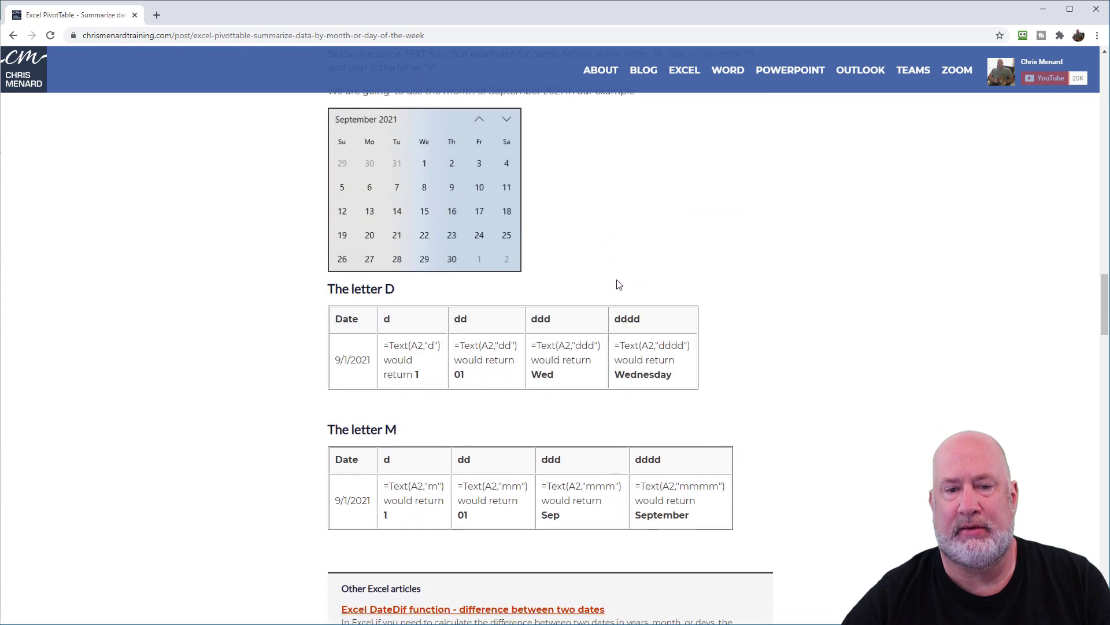
scroll(618, 284, down, 5)
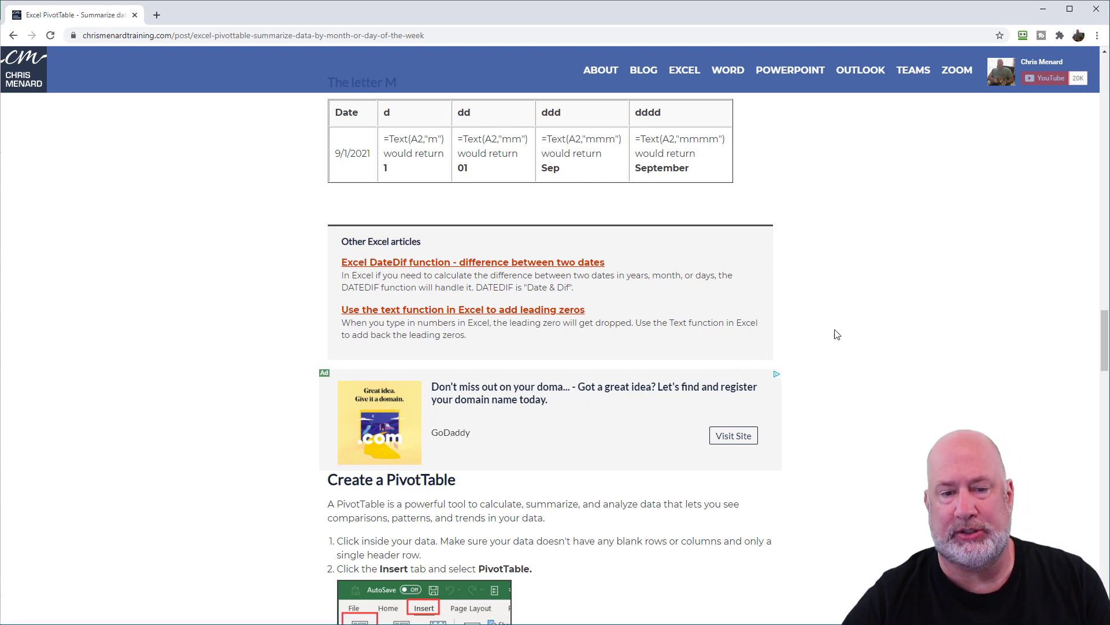
scroll(835, 335, up, 3)
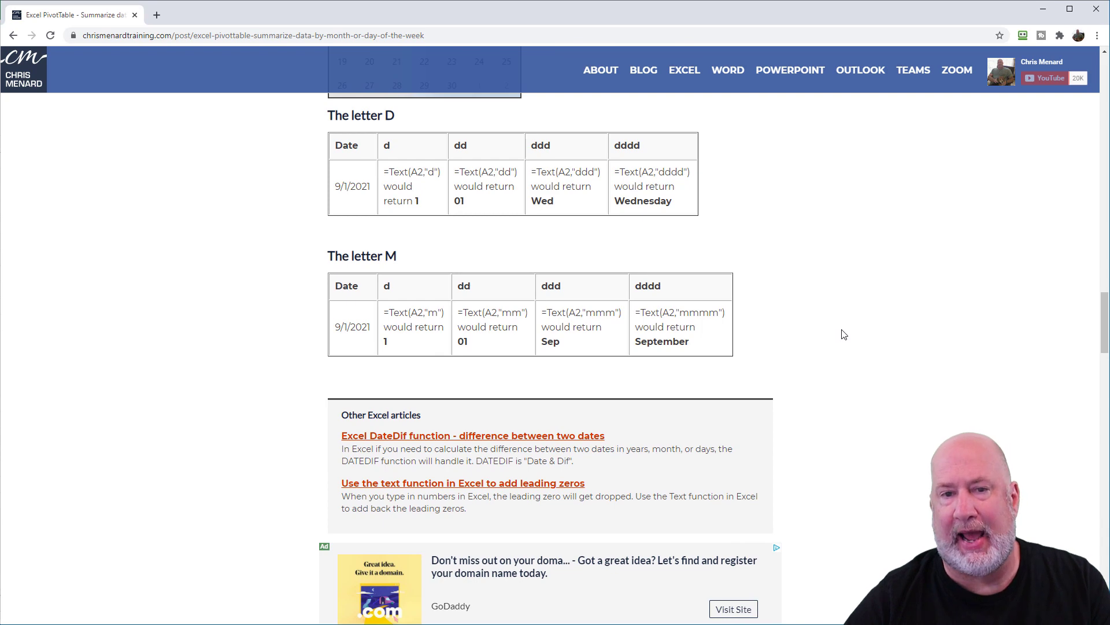
Zoom the page to 90% and capture a 772 × 913 px region around the letter tables
key(ctrl+0)
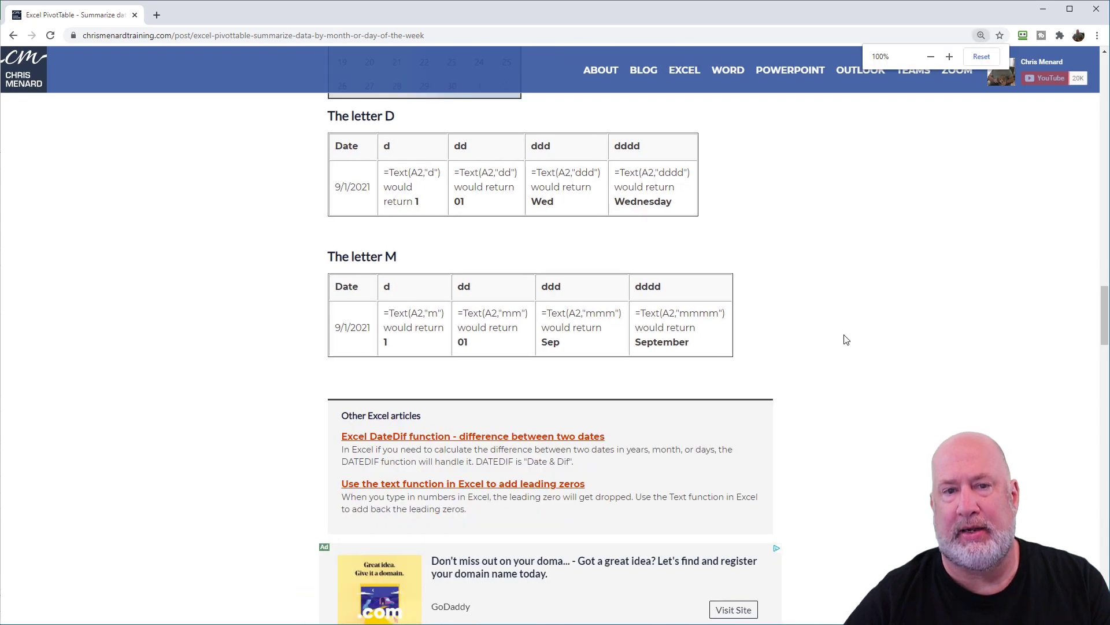
key(ctrl+minus)
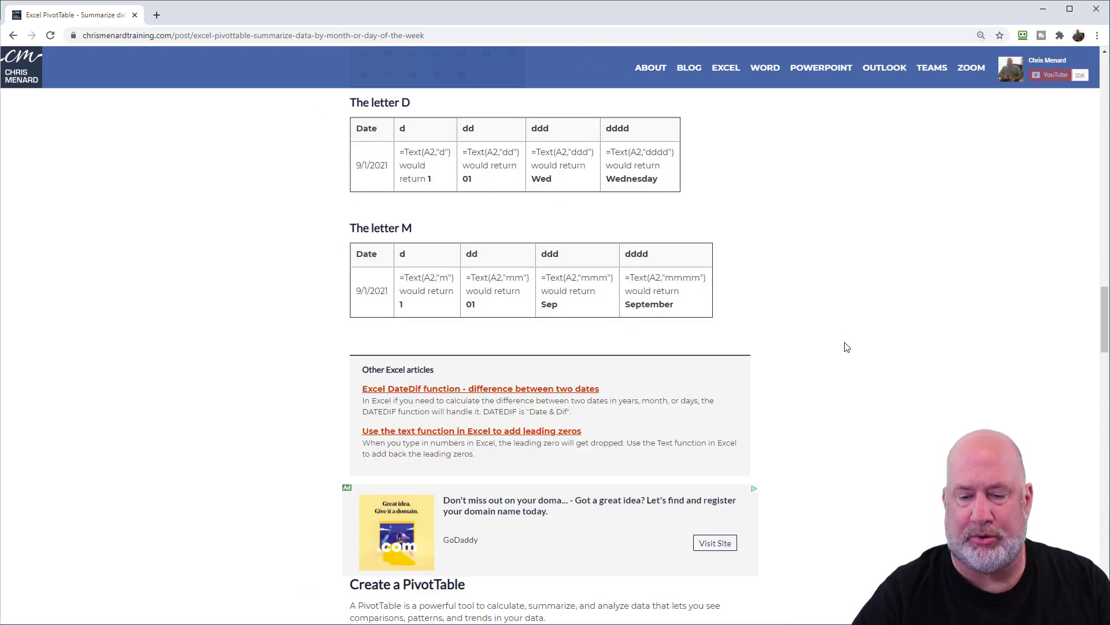
key(Print)
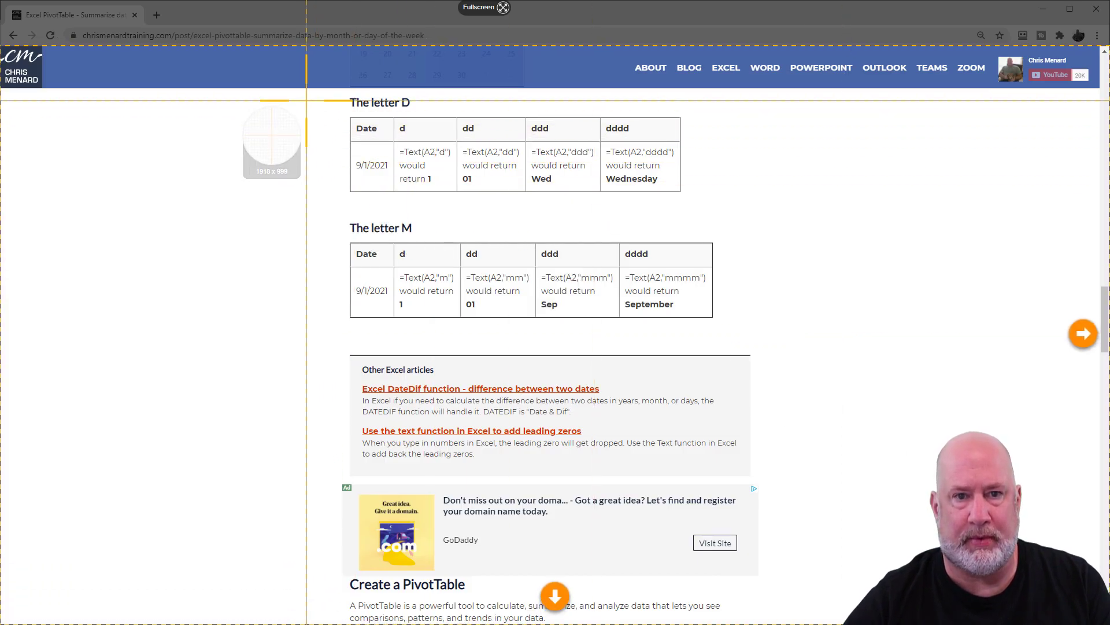
drag(322, 90, 770, 618)
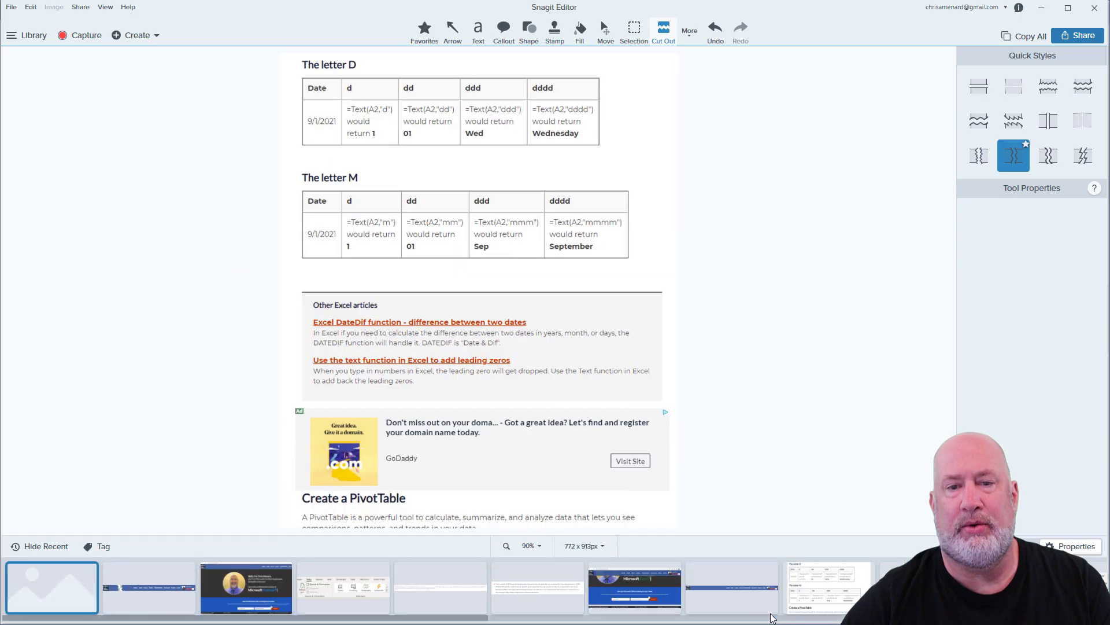
Cut out the advertisement and two blank gaps with straight horizontal cuts, leaving 772 × 684 px
click(980, 87)
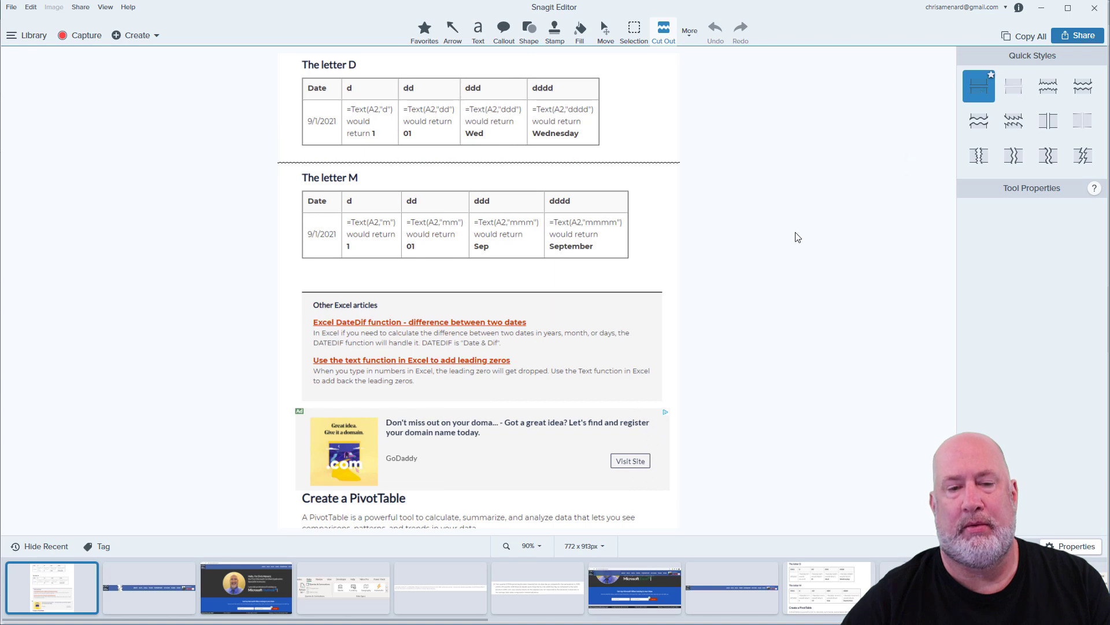
drag(516, 407, 517, 492)
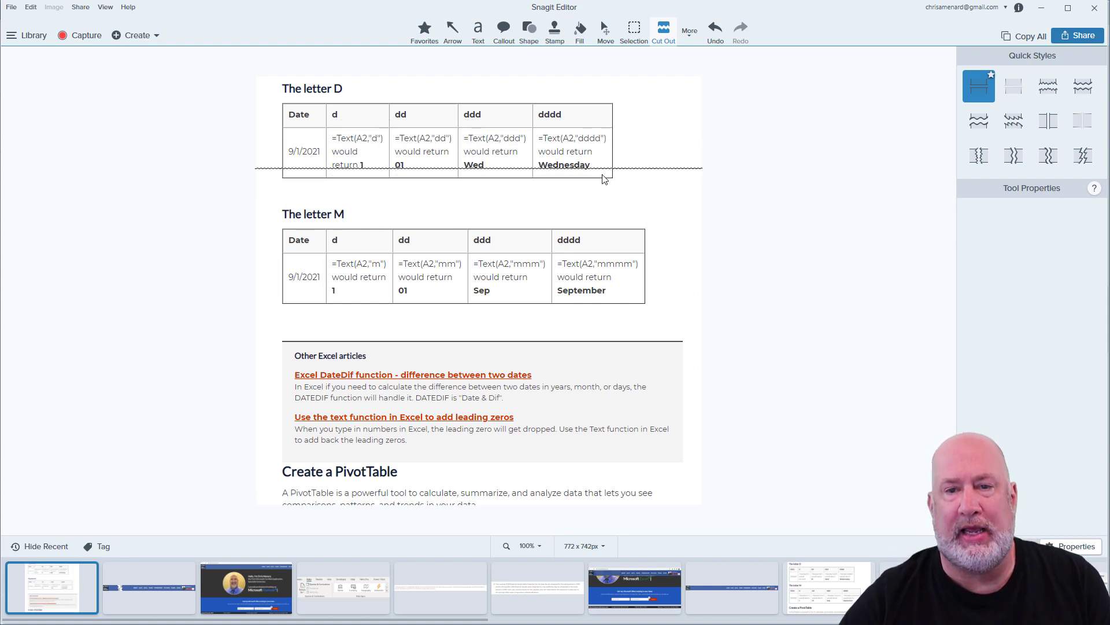
drag(608, 189, 607, 208)
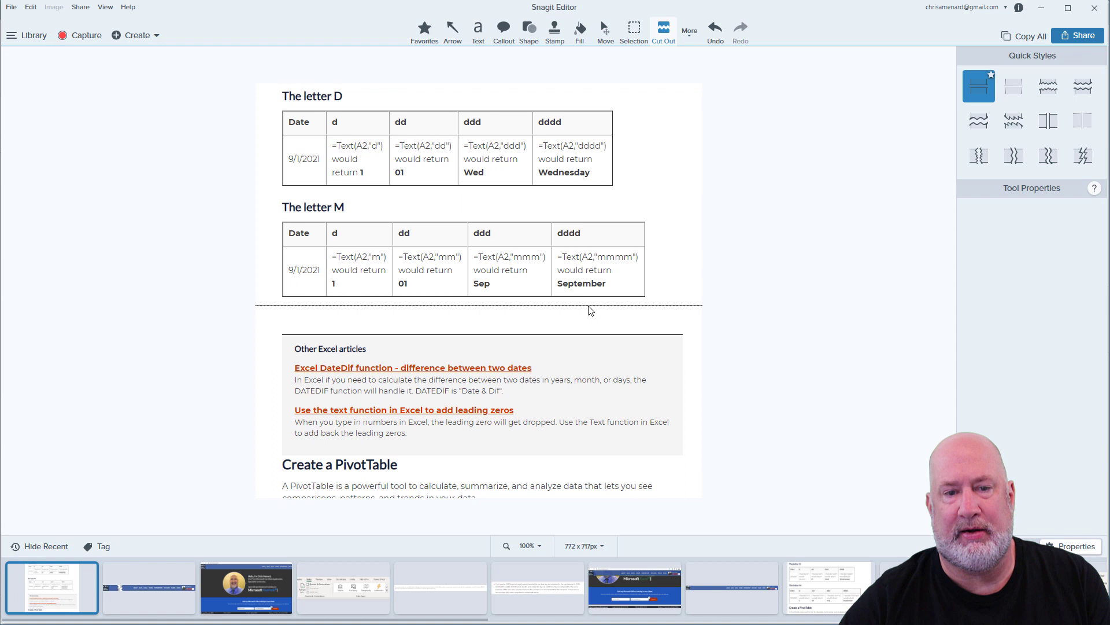
drag(591, 311, 588, 323)
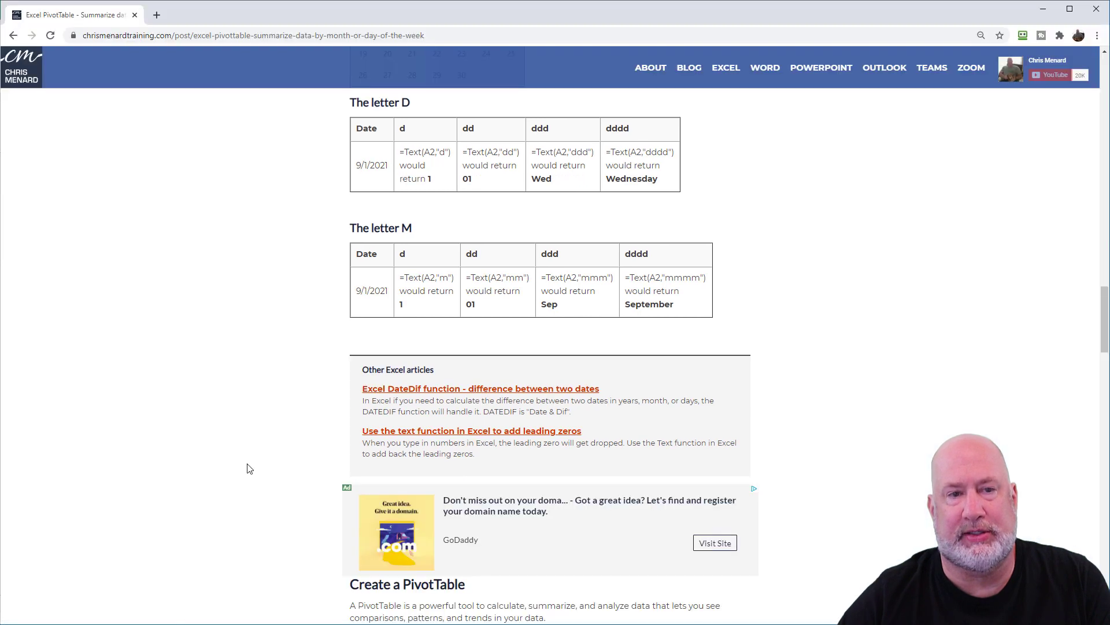
Open the CCIDesq Website menu with its Blogs submenu showing and start a Snagit capture
click(56, 78)
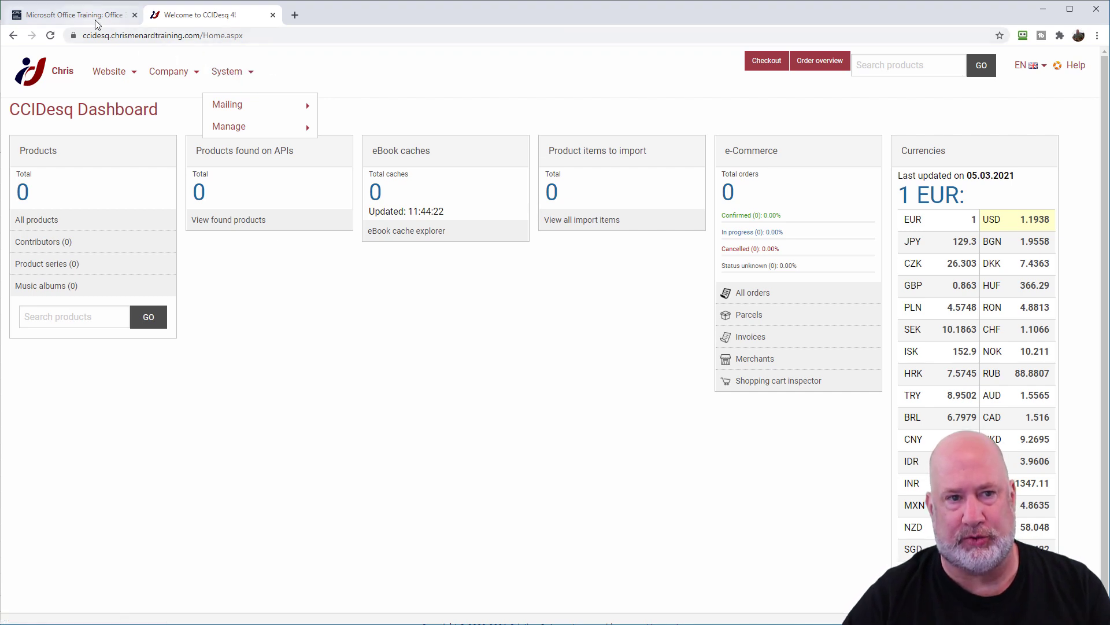
click(116, 74)
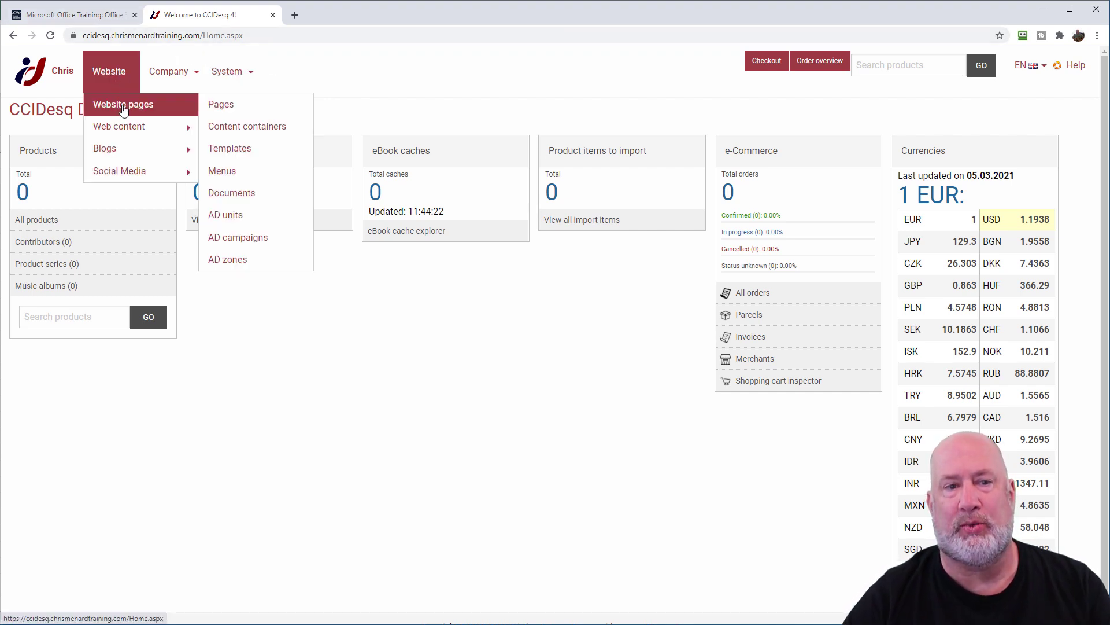
mouse_move(132, 149)
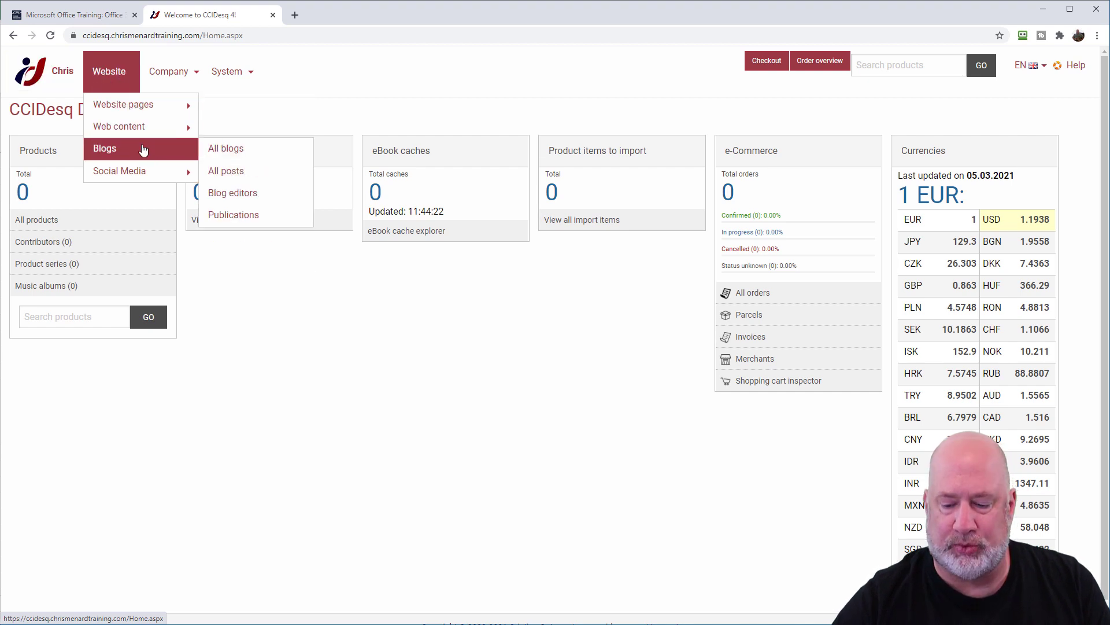
key(Print)
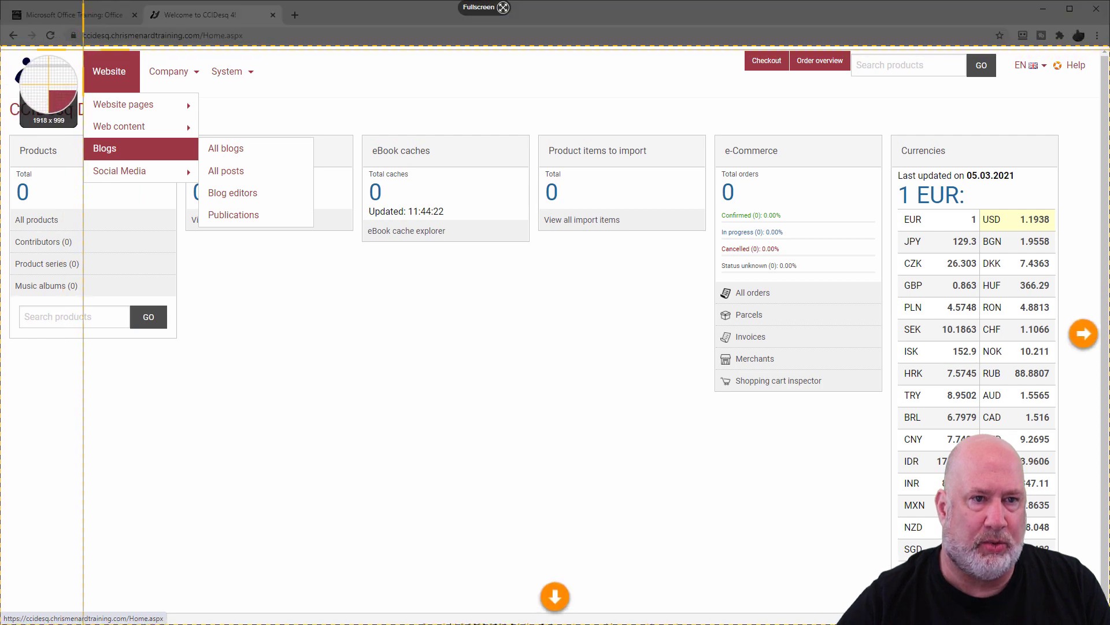
Capture the open Website > Blogs menu as a 397 × 313 px image and select the Move tool
drag(83, 50, 316, 238)
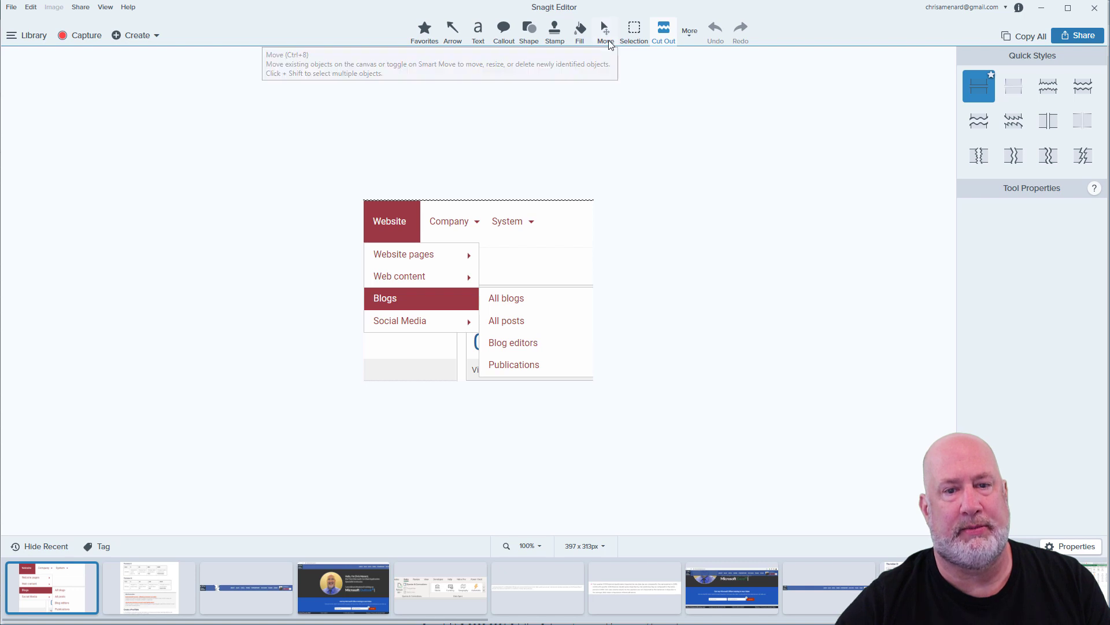
click(604, 30)
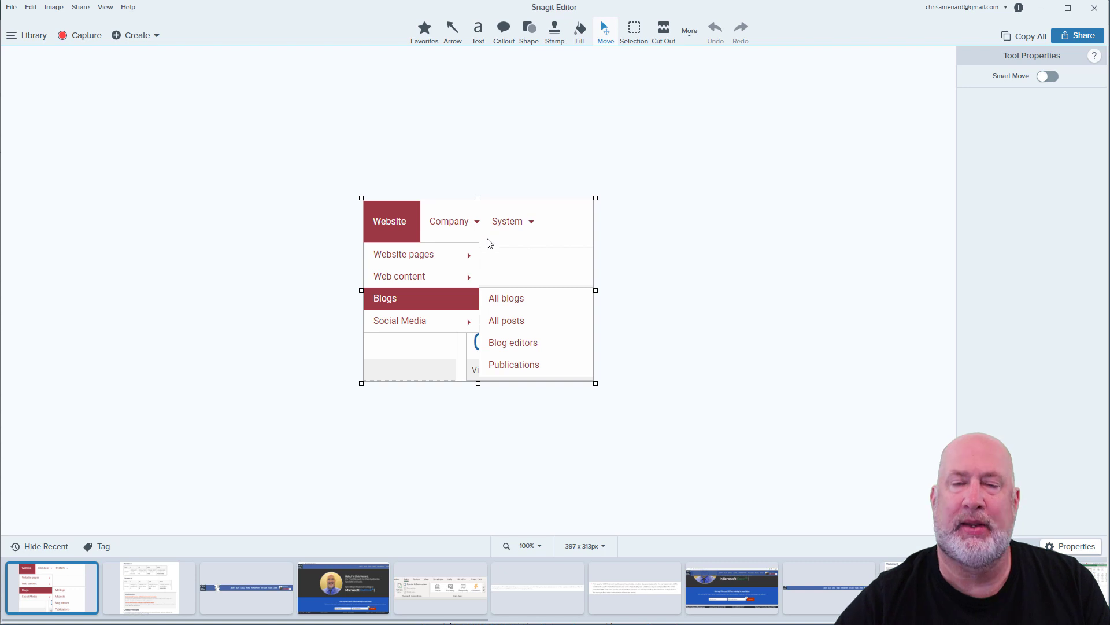
Set Snagit's image capture selection to Advanced > Multiple Area, then return to the CCIDesq dashboard
click(78, 35)
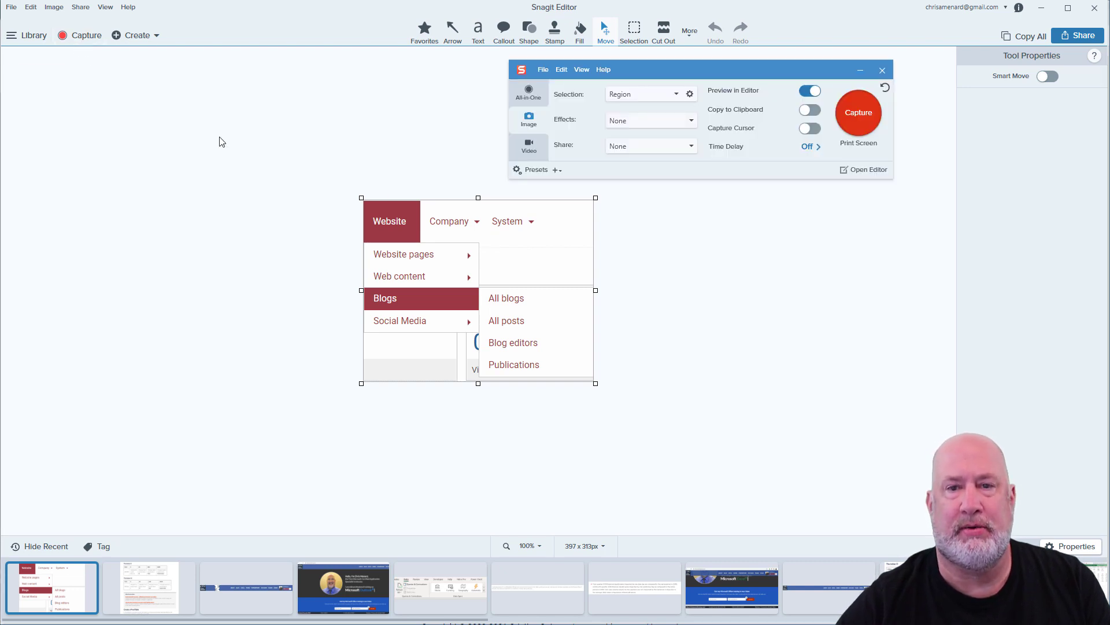
click(675, 95)
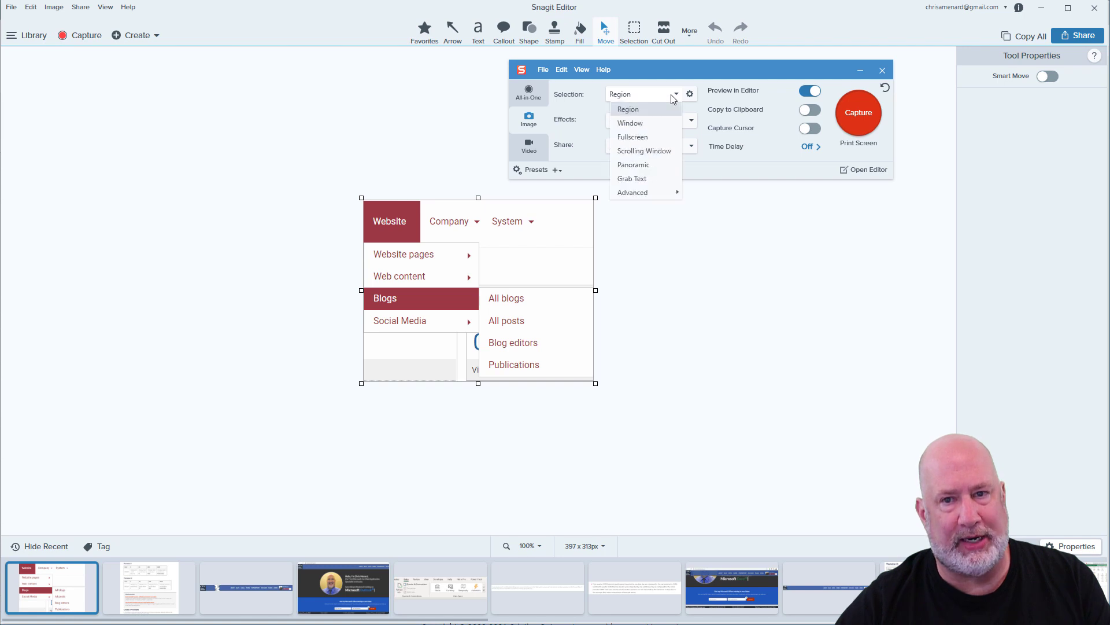
mouse_move(639, 200)
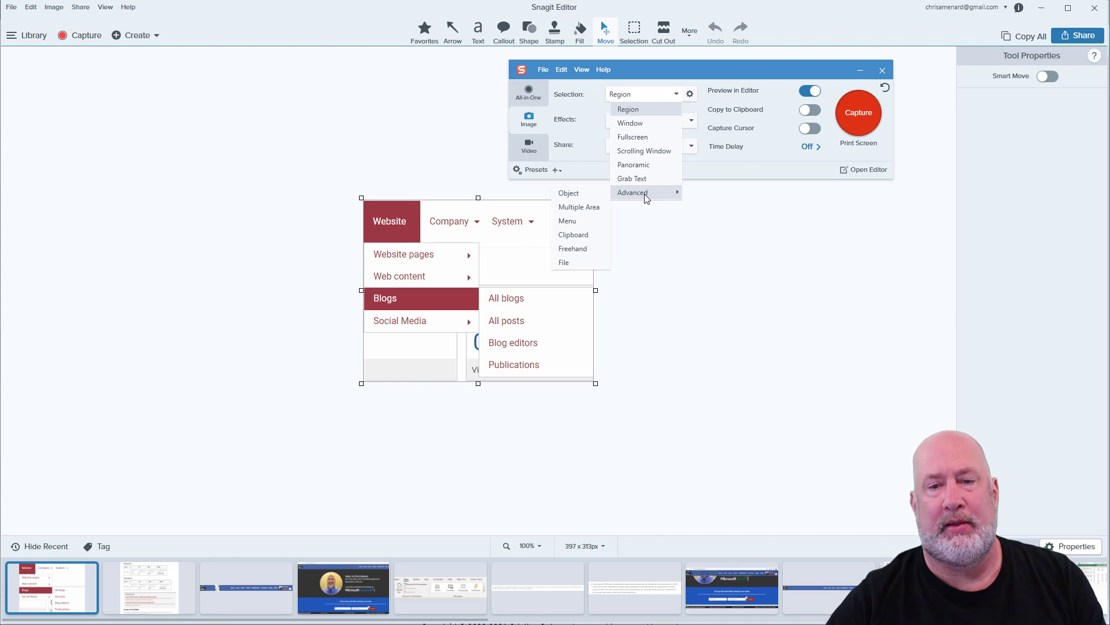
click(580, 208)
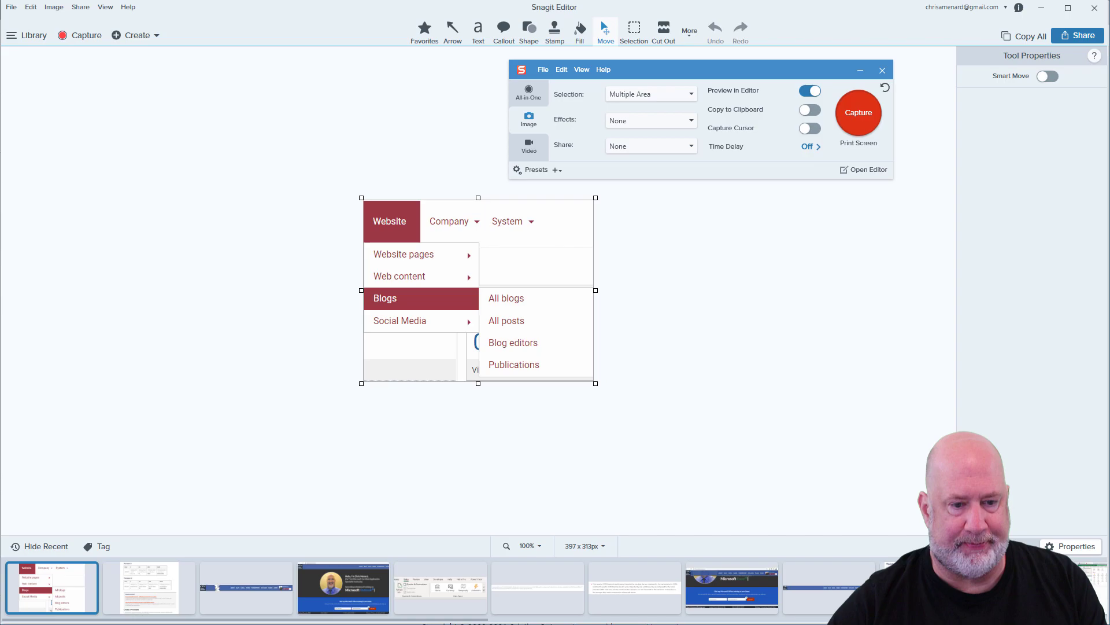
key(Print)
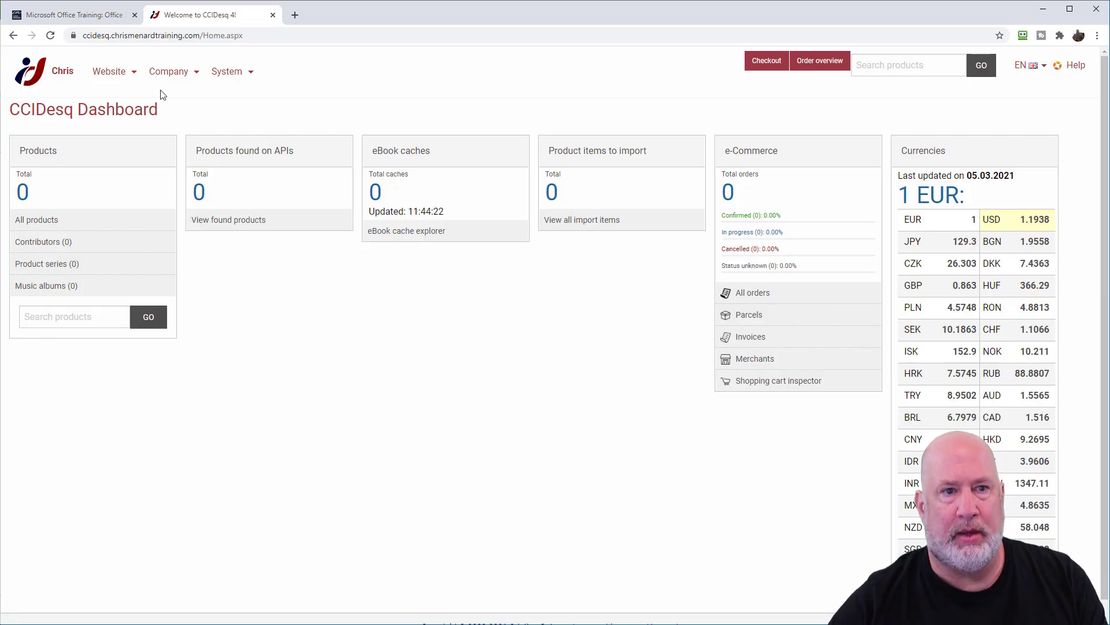
With Website > Blogs expanded, start a capture and outline the Website button, its menu and the Blogs submenu
mouse_move(110, 73)
mouse_move(159, 156)
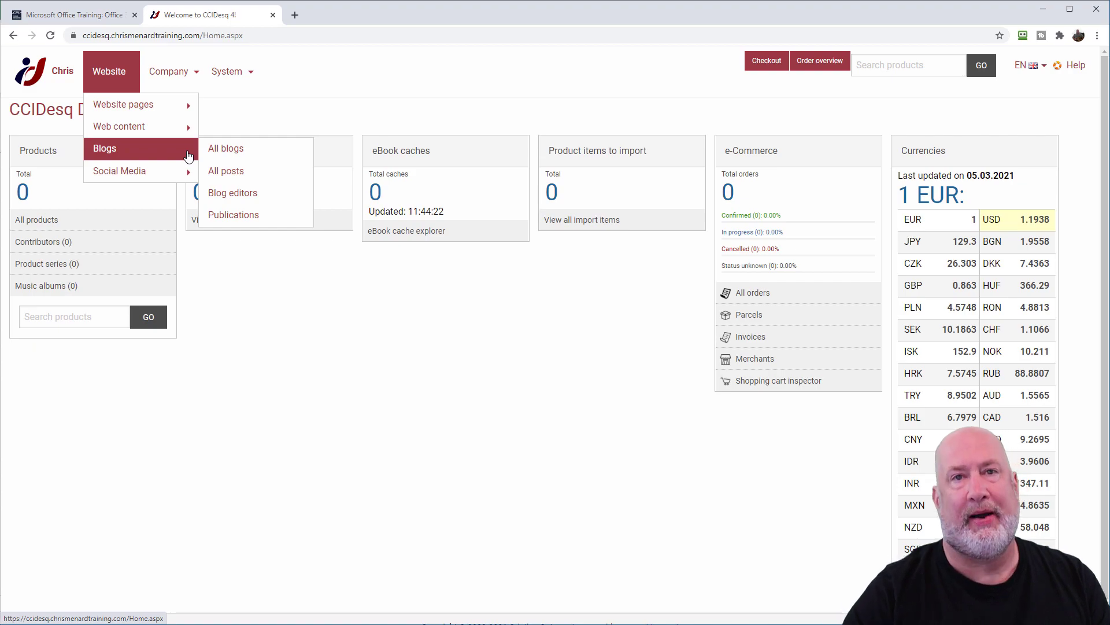
key(Print)
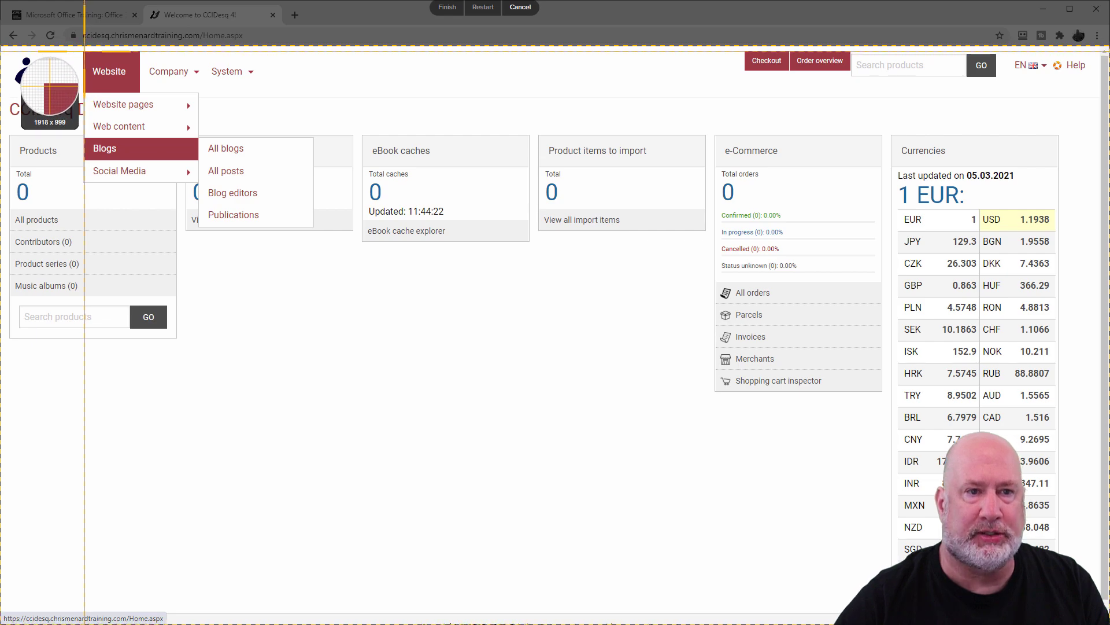
drag(84, 51, 138, 92)
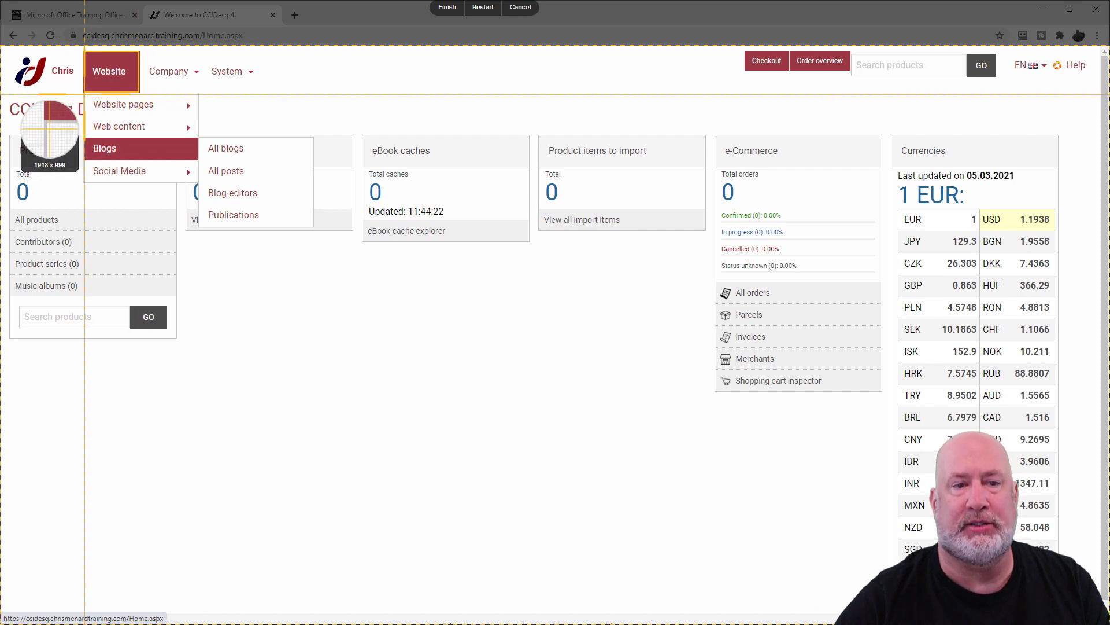
drag(84, 95, 197, 180)
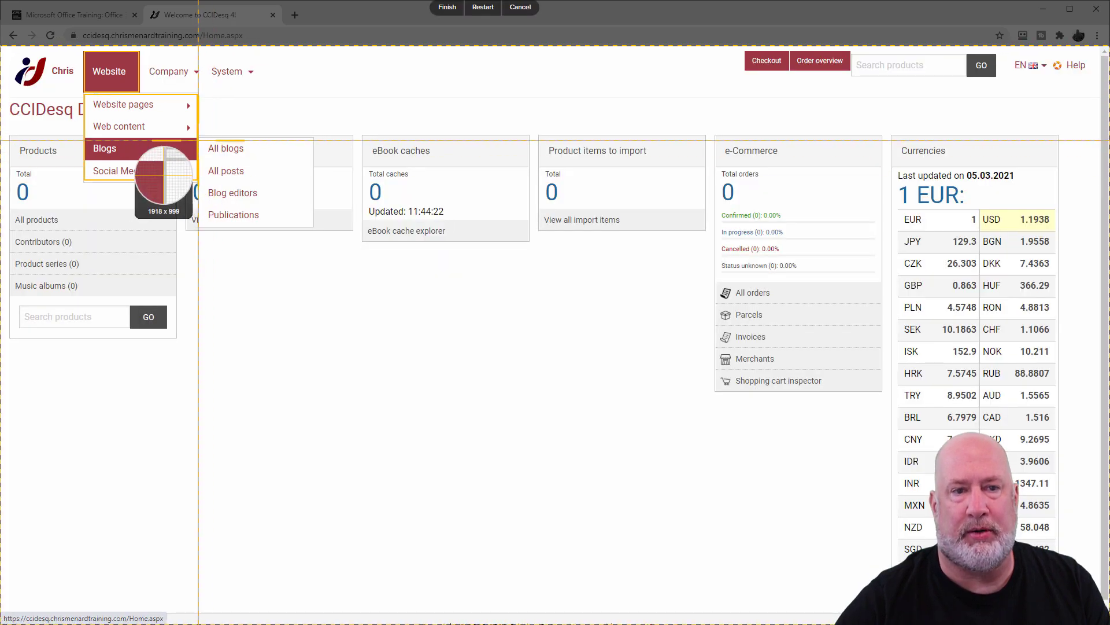
drag(199, 139, 280, 225)
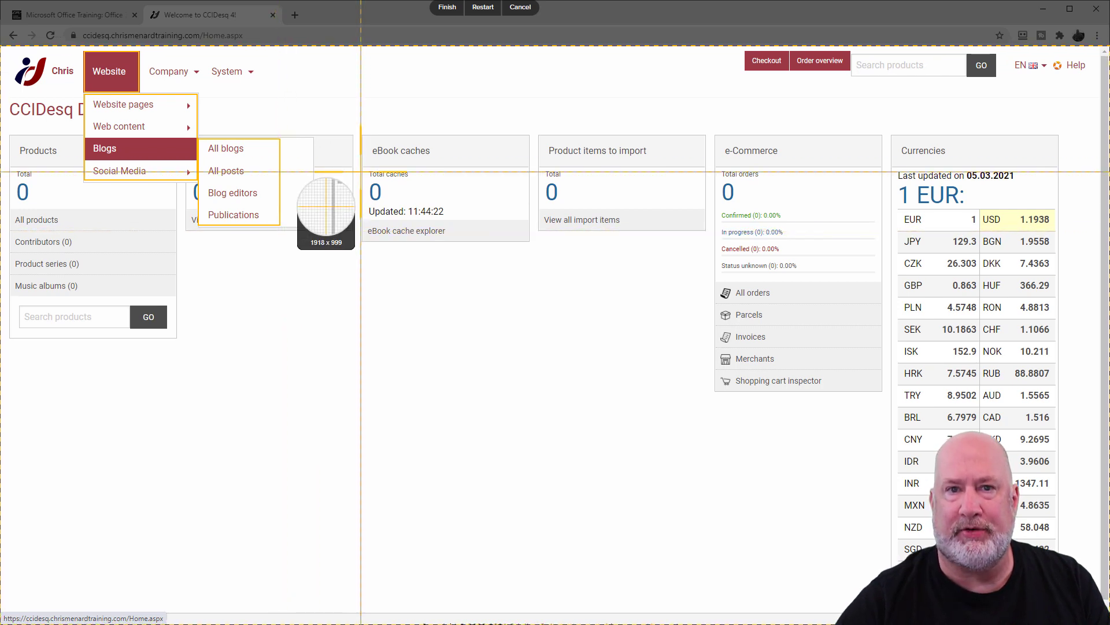
Finish the 338 × 300 px multi-area capture into Snagit Editor and show the Share destinations
click(448, 7)
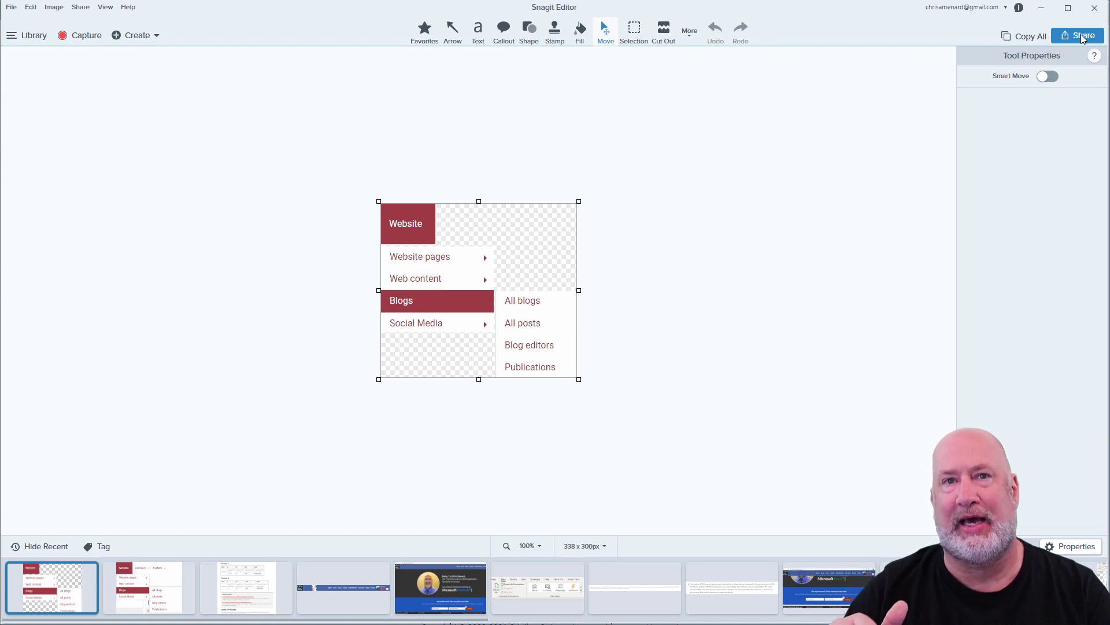
click(1082, 38)
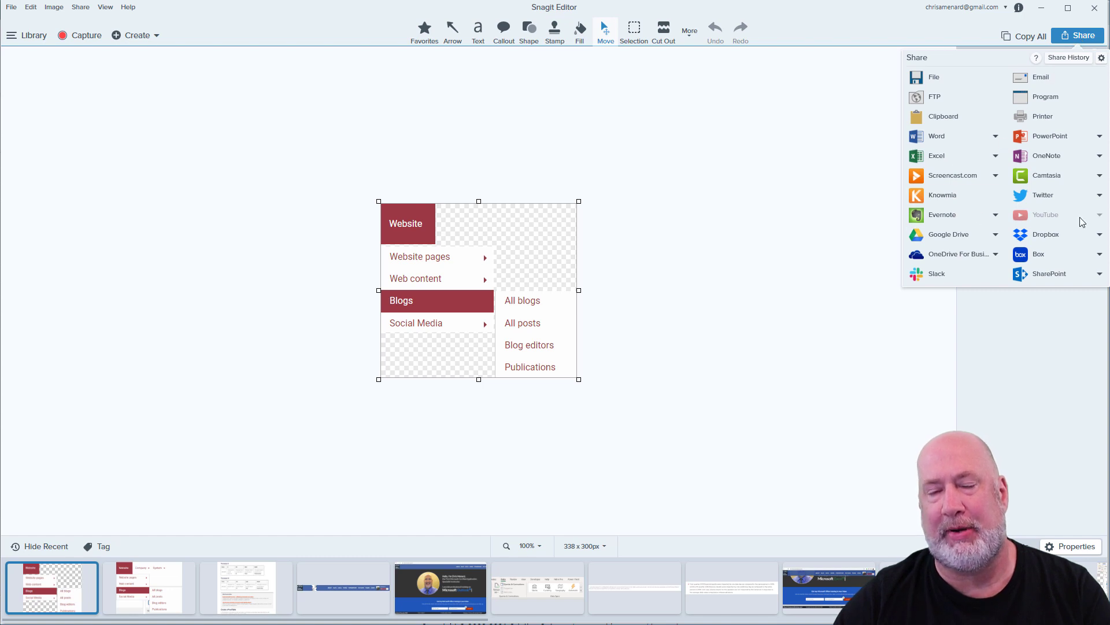
Upload the capture to Google Drive under the name 'snagit ma capture'
click(949, 236)
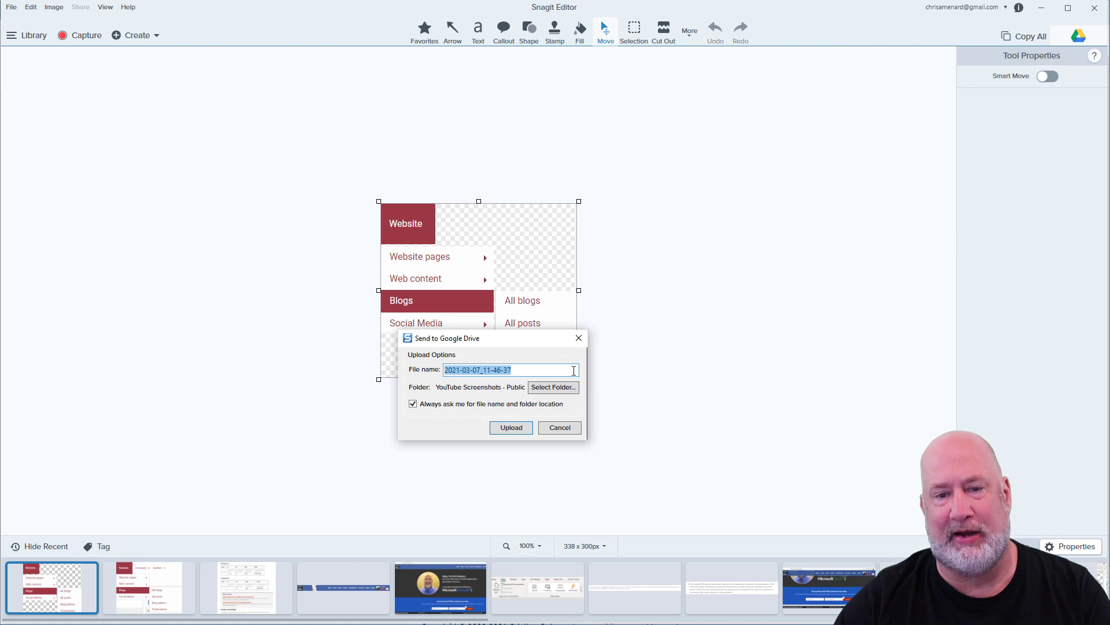
text(snagit ma capture)
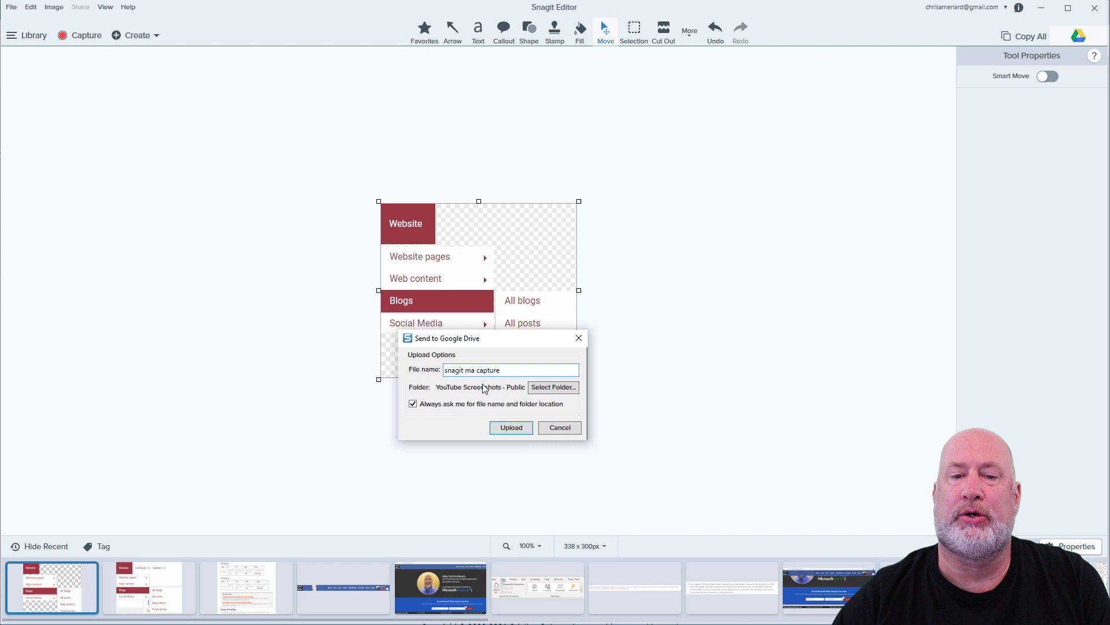
click(509, 427)
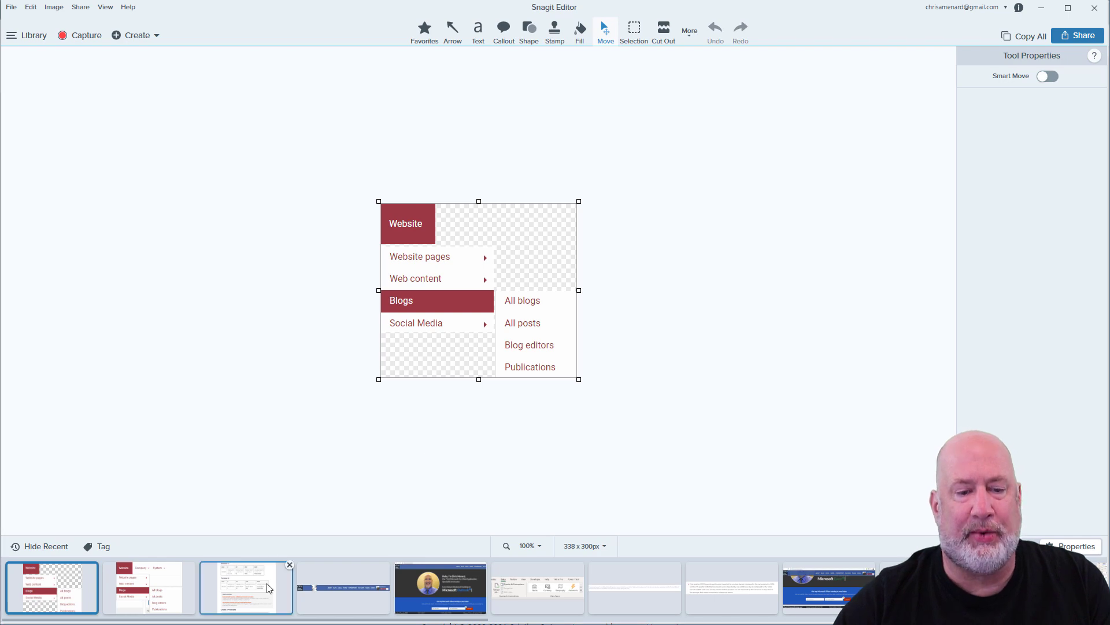
In a new Chrome tab, paste and go to the Drive link for snagit ma capture.jpg
key(alt+Tab)
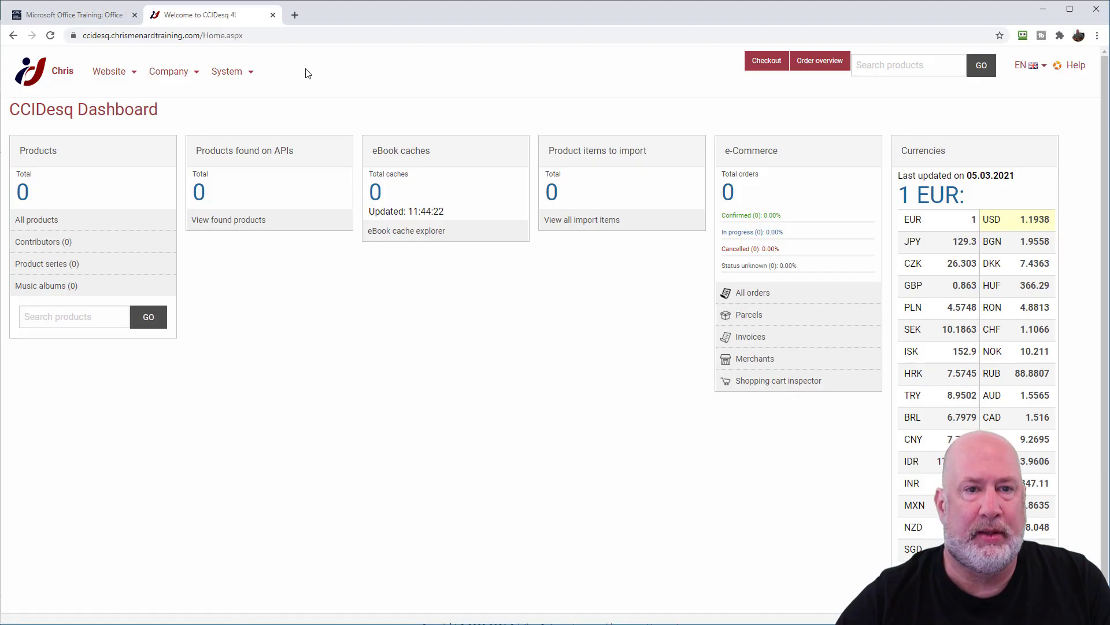
click(294, 15)
right_click(288, 35)
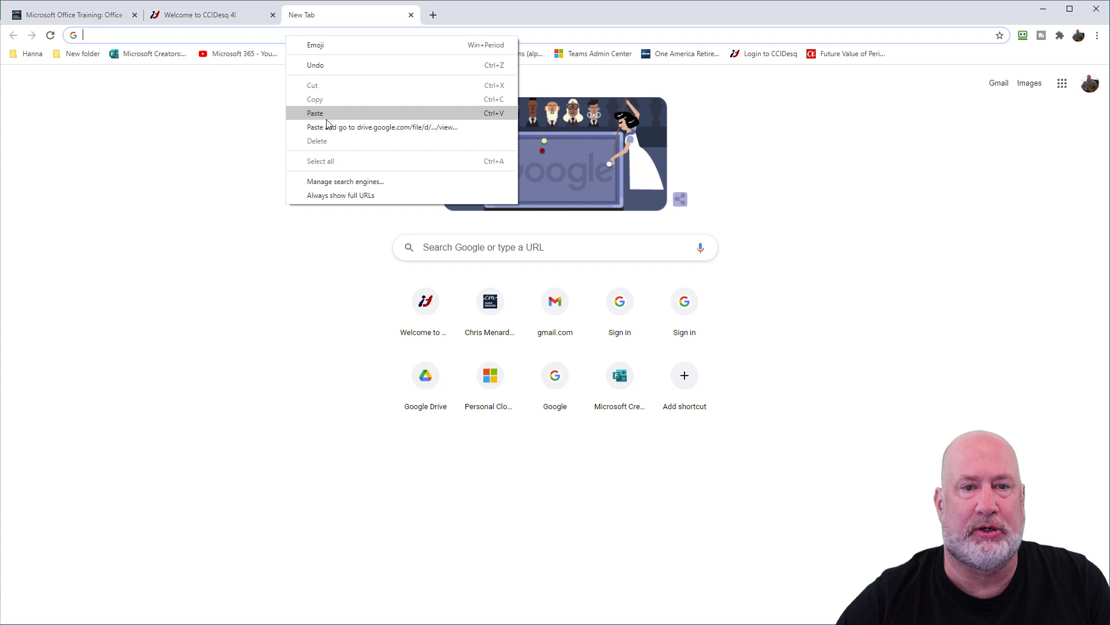
click(333, 128)
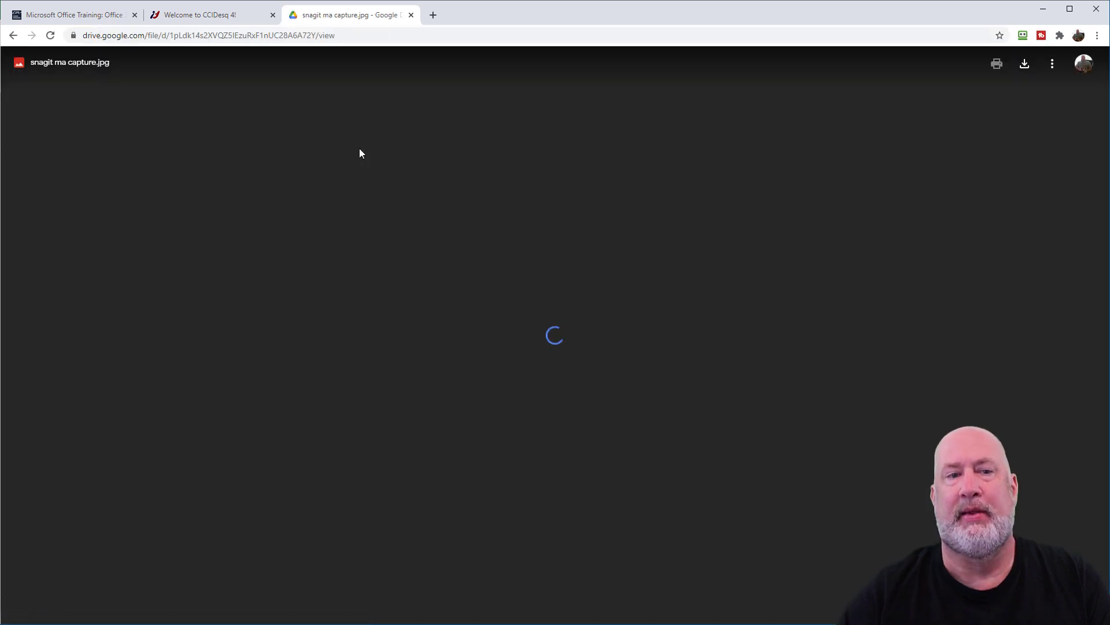